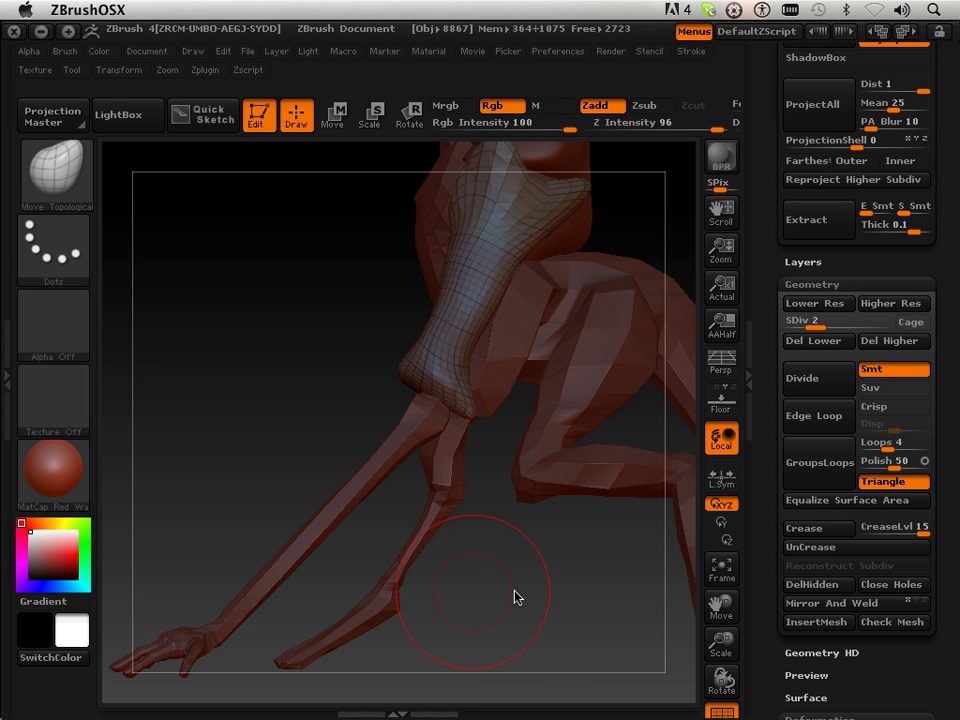
Rotate to a front view, zoom in on the meshed arm, then back out to the whole creature.
{"action": "left_click_drag", "start_coordinate": [568, 602], "coordinate": [570, 598]}
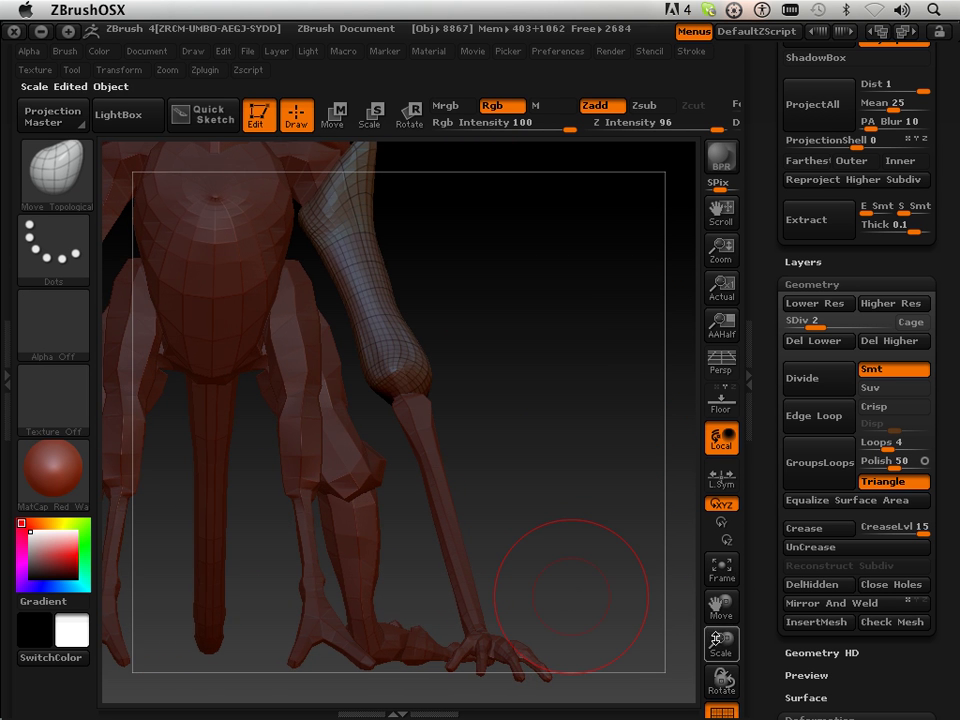
{"action": "left_click_drag", "start_coordinate": [719, 640], "coordinate": [713, 645]}
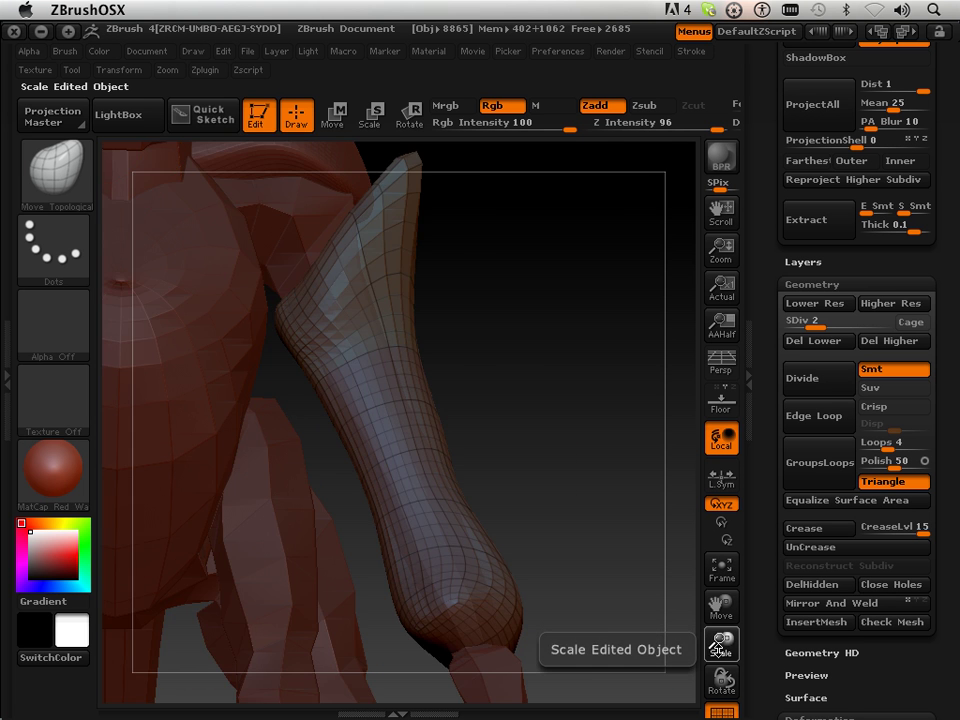
{"action": "left_click_drag", "start_coordinate": [722, 645], "coordinate": [722, 560]}
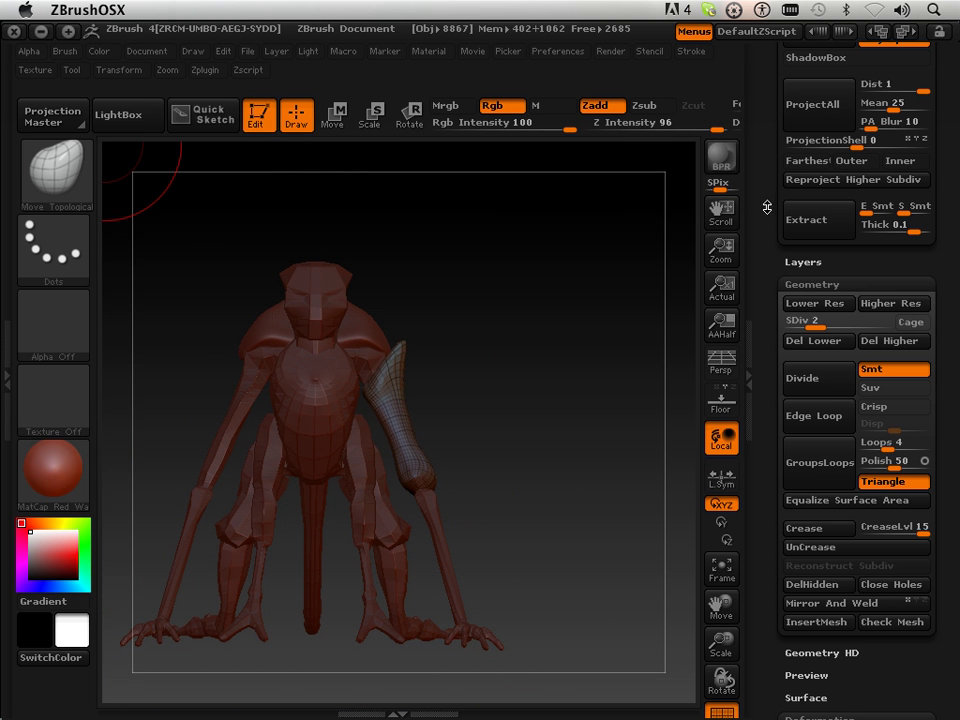
{"action": "left_click_drag", "start_coordinate": [767, 207], "coordinate": [769, 273]}
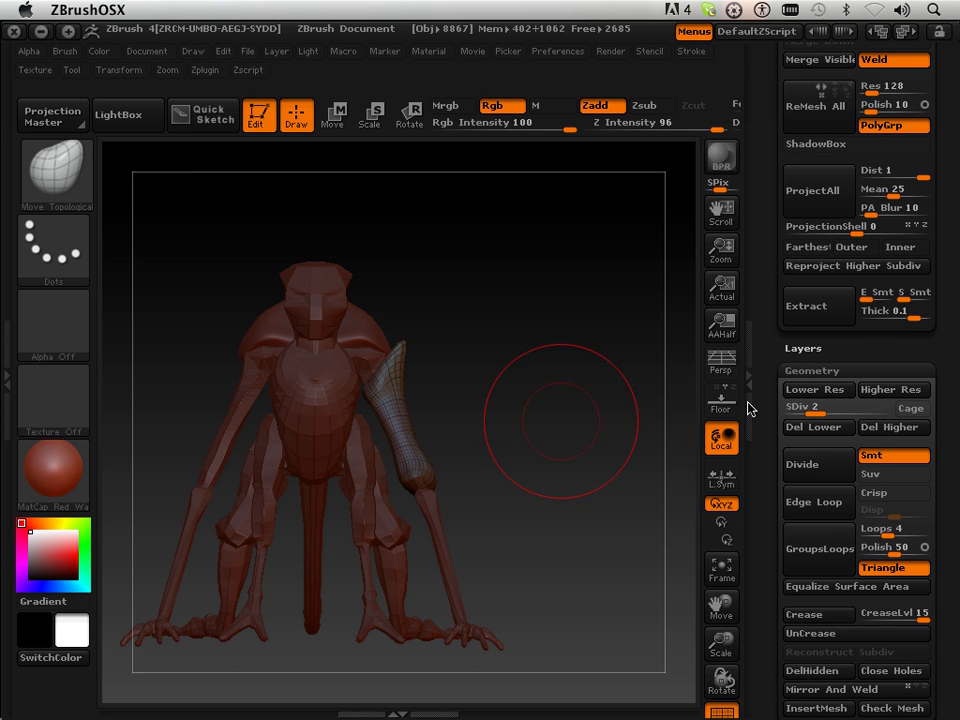
Delete the meshed arm's lower subdivision levels with Geometry > Del Lower.
{"action": "left_click", "coordinate": [845, 438]}
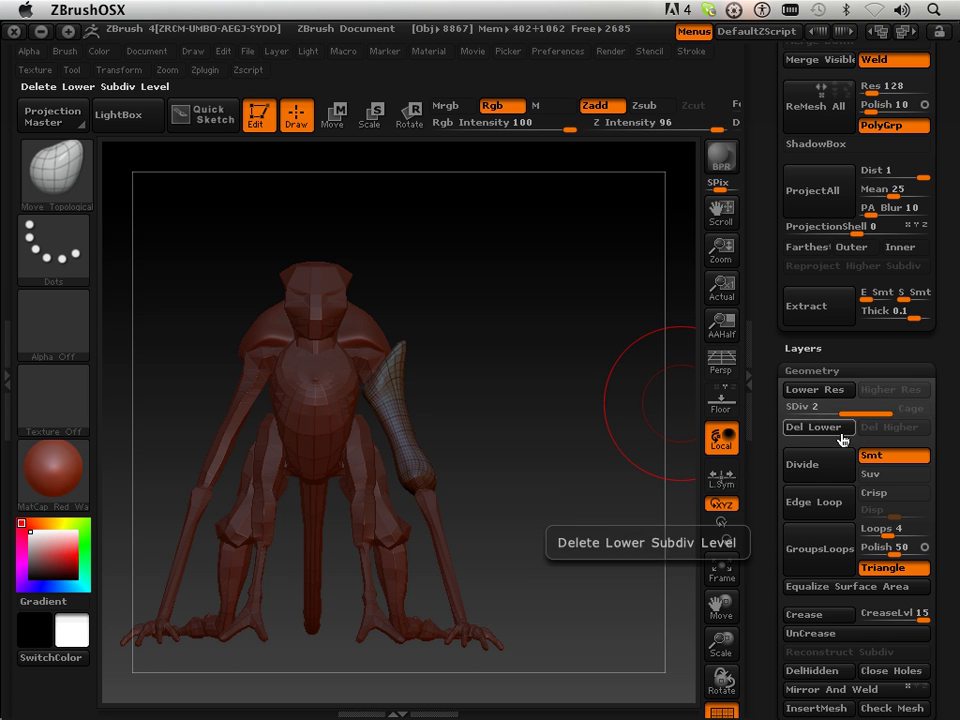
{"action": "mouse_move", "coordinate": [770, 189]}
{"action": "left_mouse_down"}
{"action": "mouse_move", "coordinate": [765, 410]}
{"action": "mouse_move", "coordinate": [761, 403]}
{"action": "left_mouse_up"}
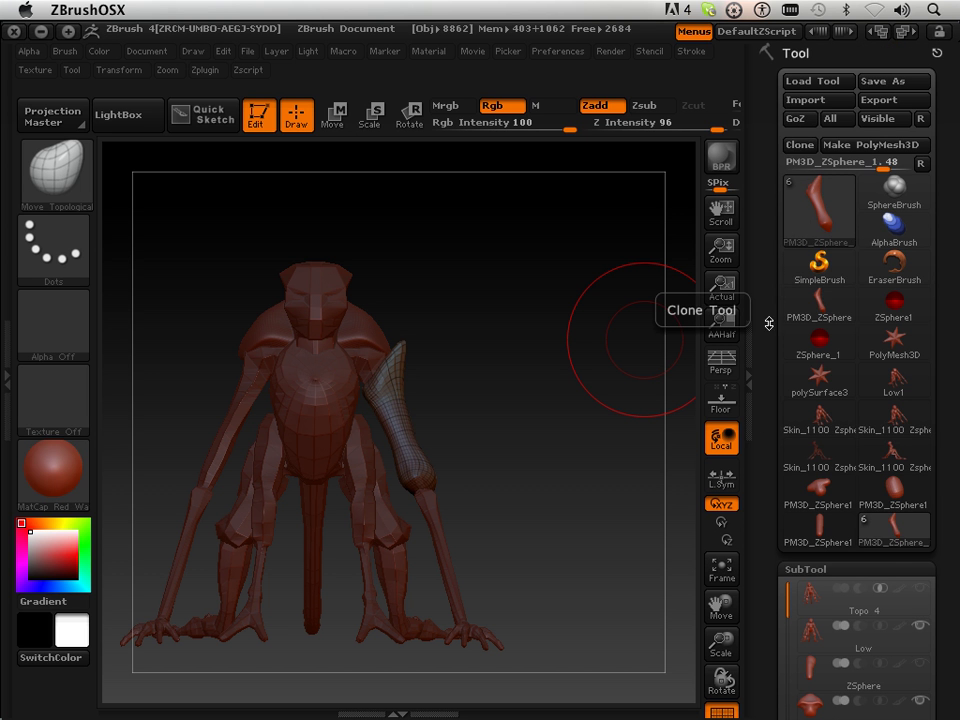
Clone the arm tool to make a PM3D_ZSphere copy.
{"action": "left_click", "coordinate": [797, 147]}
{"action": "left_click_drag", "start_coordinate": [770, 379], "coordinate": [770, 234]}
{"action": "scroll", "coordinate": [821, 338], "scroll_direction": "down", "scroll_amount": 10}
{"action": "scroll", "coordinate": [821, 338], "scroll_direction": "down", "scroll_amount": 1}
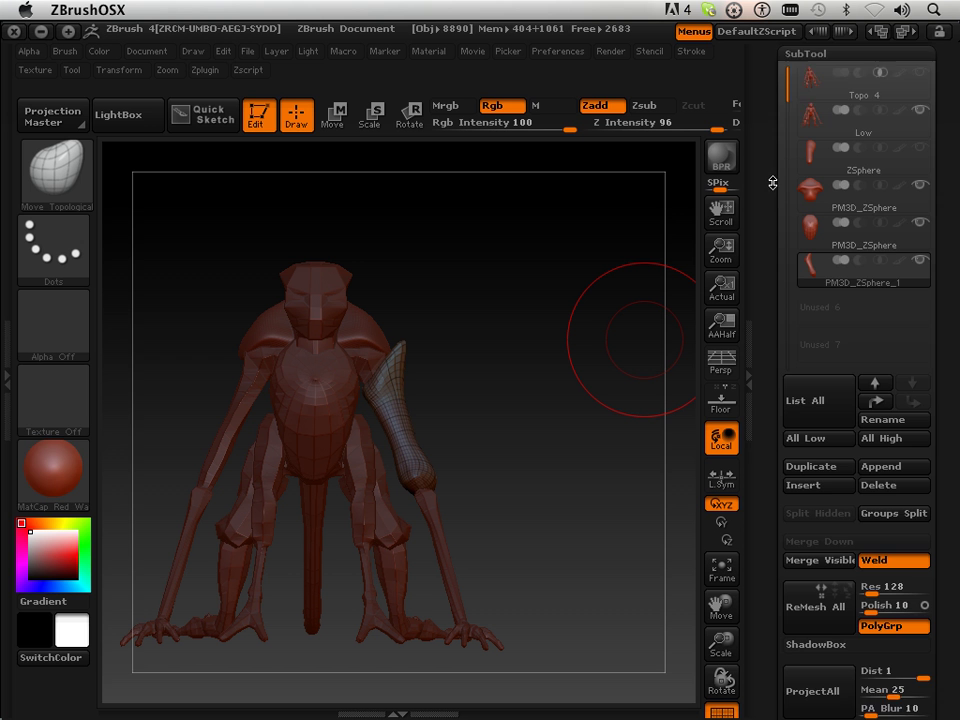
{"action": "scroll", "coordinate": [821, 338], "scroll_direction": "down", "scroll_amount": 1}
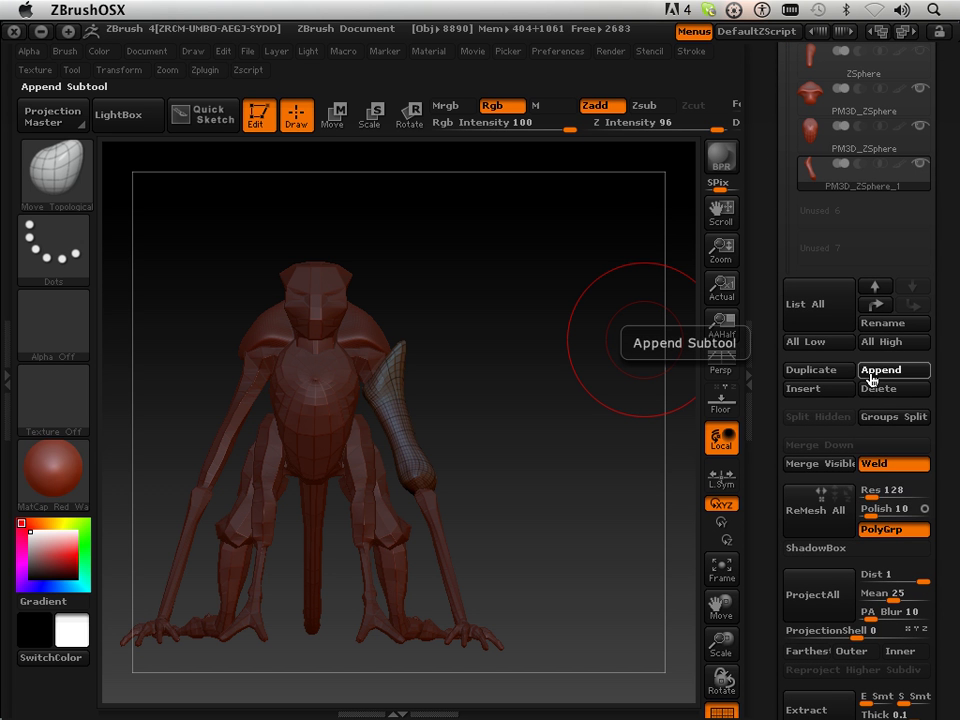
Append the PM3D_ZSphere copy as a new subtool and make it active.
{"action": "left_click", "coordinate": [684, 357]}
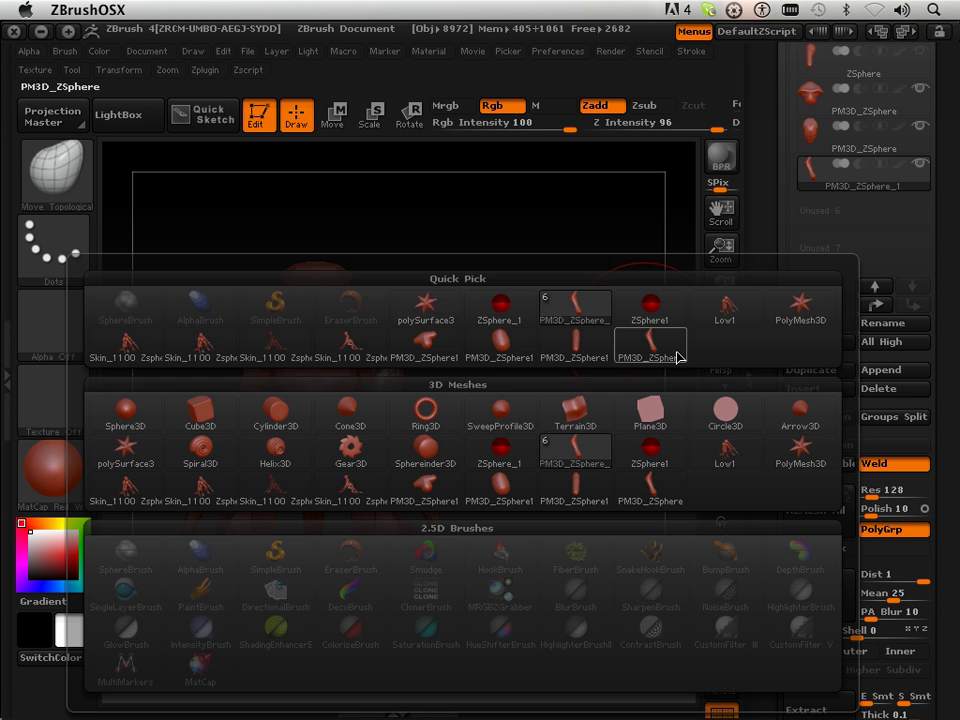
{"action": "left_click", "coordinate": [659, 357]}
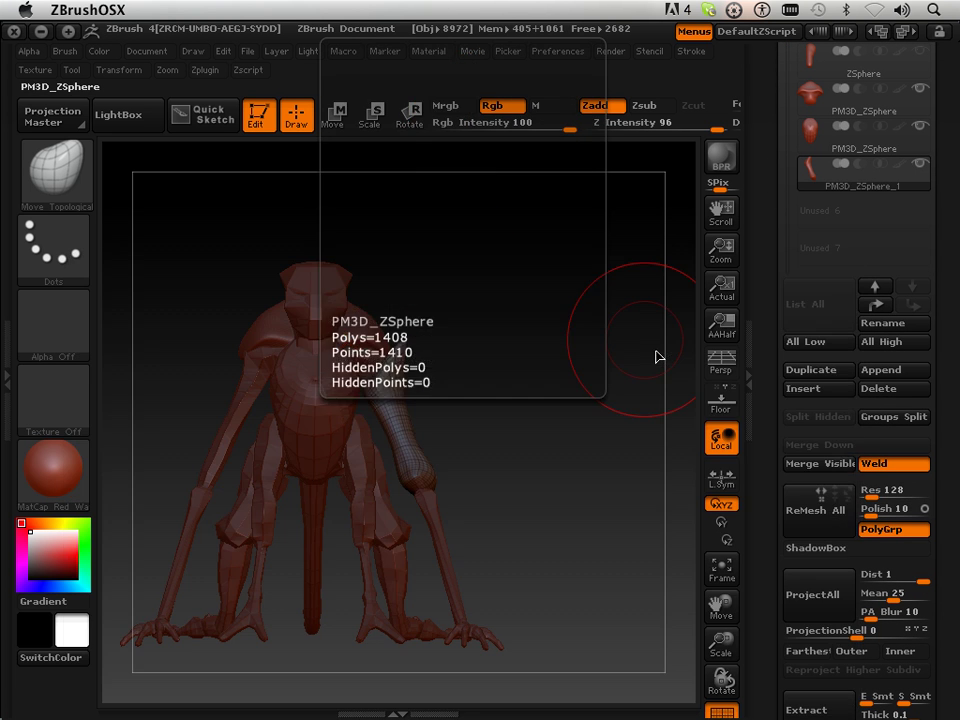
{"action": "left_click", "coordinate": [818, 215]}
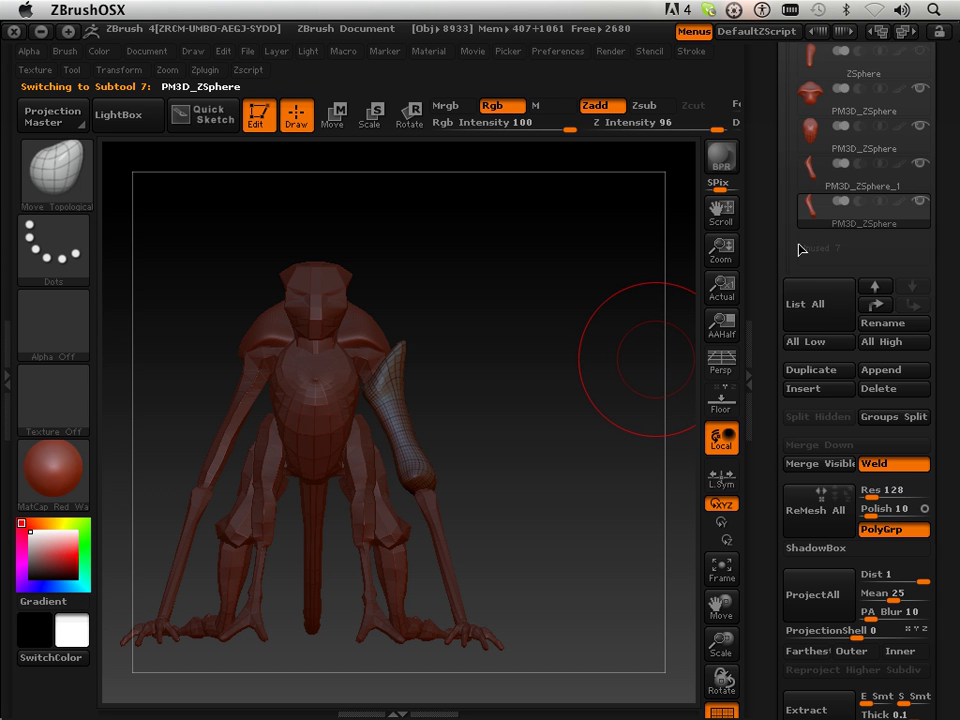
{"action": "scroll", "coordinate": [773, 300], "scroll_direction": "down", "scroll_amount": 2}
{"action": "scroll", "coordinate": [775, 260], "scroll_direction": "down", "scroll_amount": 5}
{"action": "scroll", "coordinate": [780, 200], "scroll_direction": "down", "scroll_amount": 6}
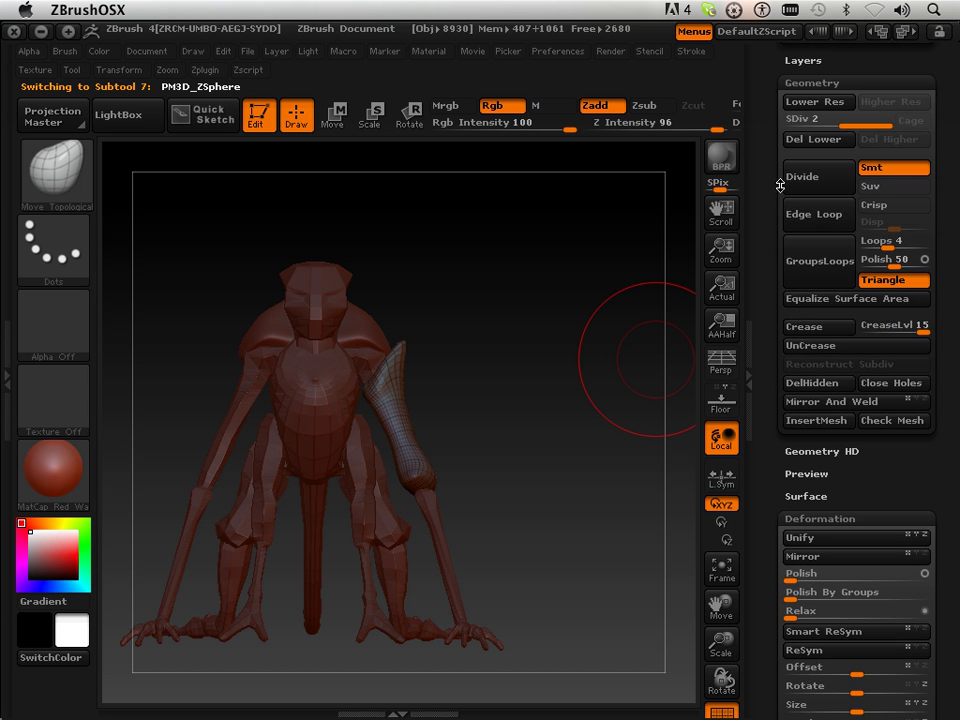
Try mirroring the new arm subtool with Deformation > Mirror.
{"action": "left_click_drag", "start_coordinate": [770, 360], "coordinate": [772, 221]}
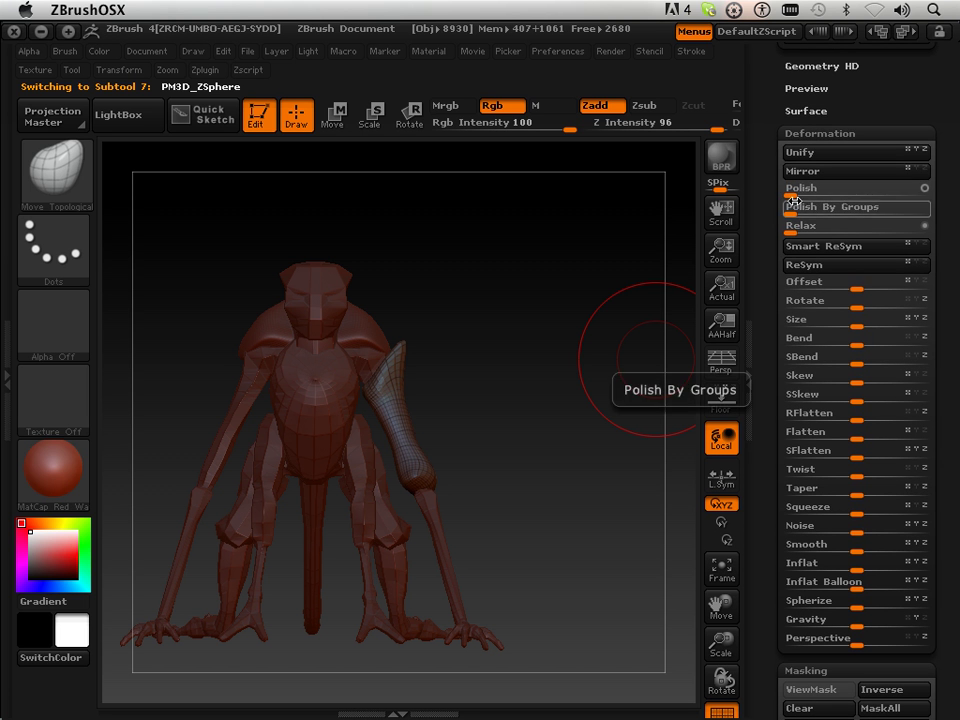
{"action": "left_click", "coordinate": [853, 179]}
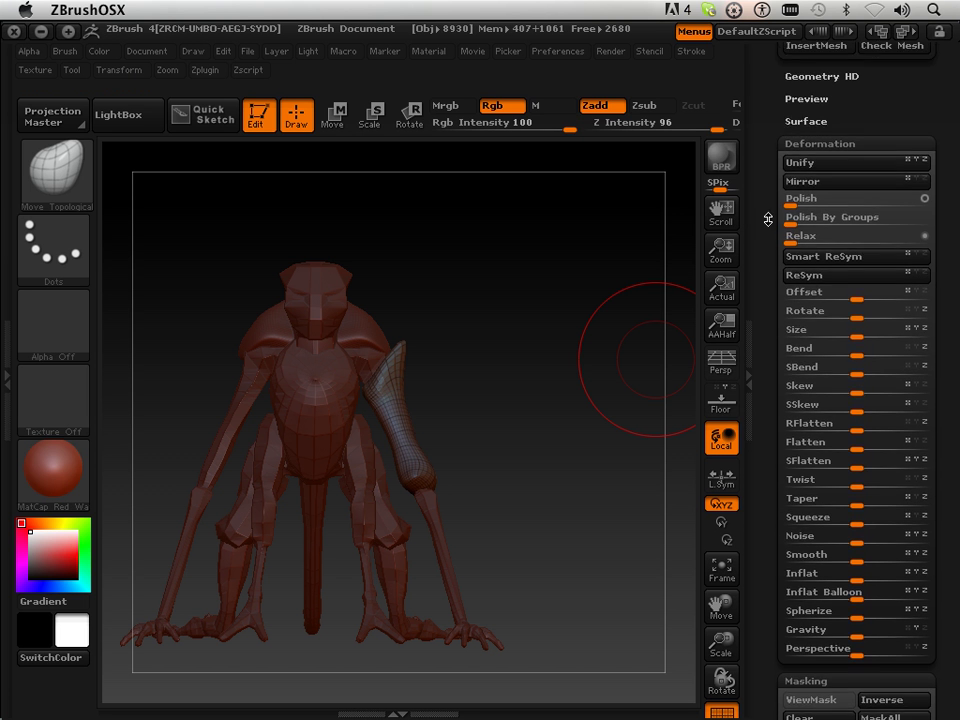
{"action": "left_click_drag", "start_coordinate": [771, 279], "coordinate": [768, 364]}
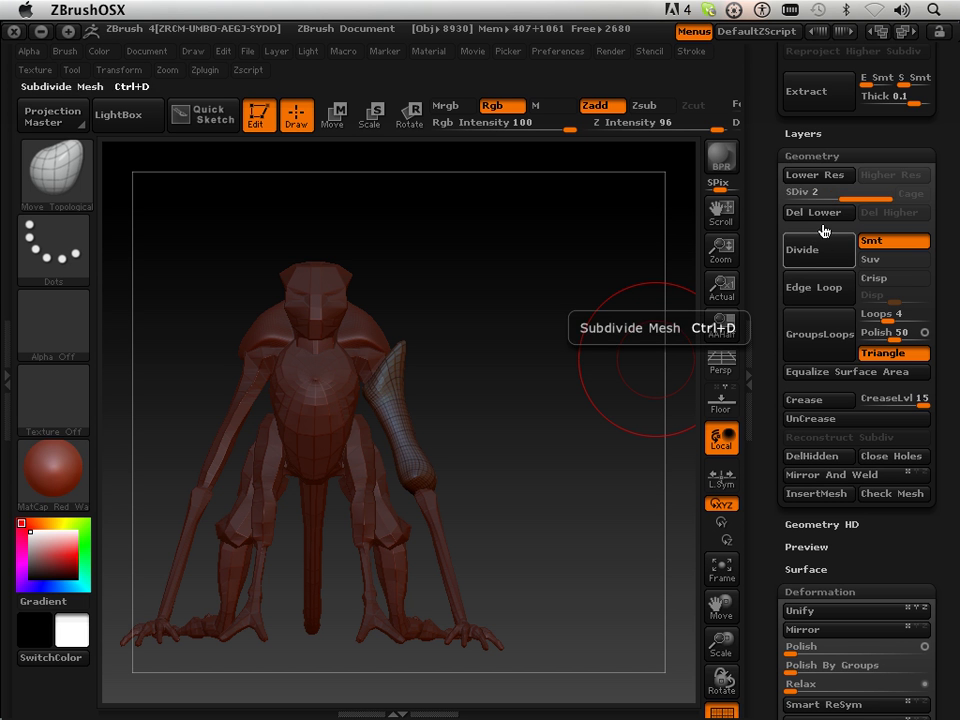
Delete the arm copy's lower subdivision levels, then mirror it onto the opposite arm.
{"action": "left_click", "coordinate": [816, 213]}
{"action": "left_click_drag", "start_coordinate": [763, 326], "coordinate": [775, 130]}
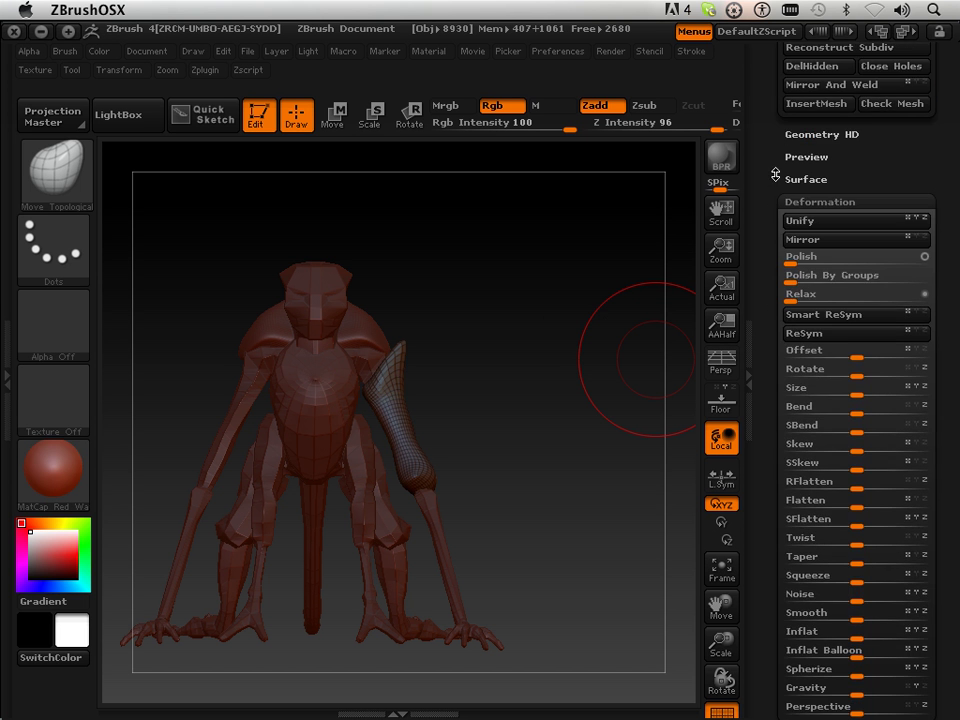
{"action": "left_click", "coordinate": [825, 241]}
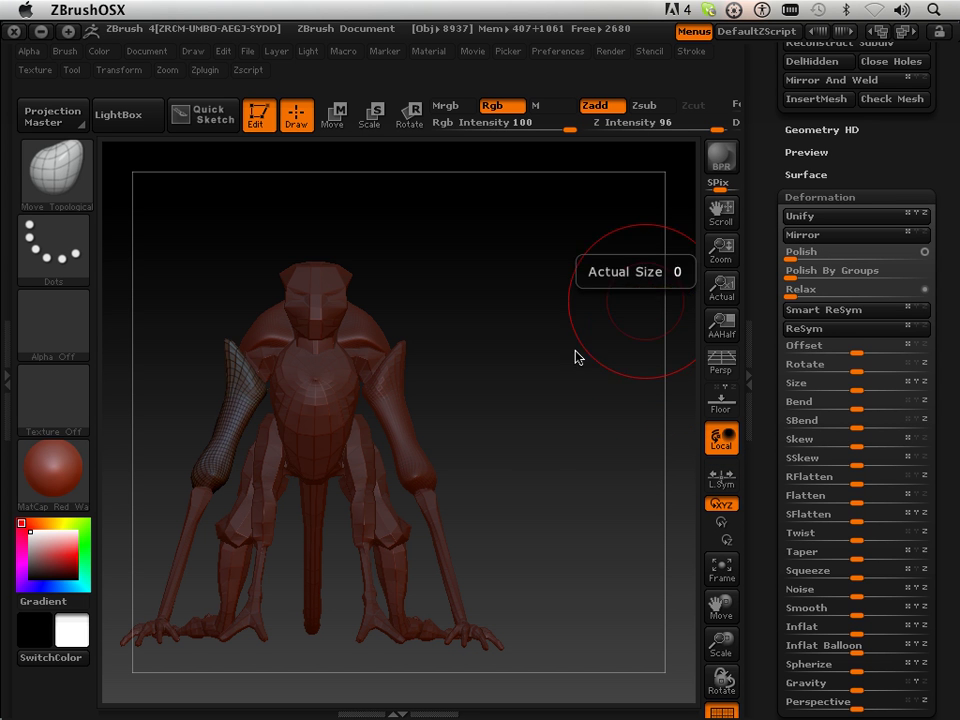
{"action": "left_click_drag", "start_coordinate": [549, 396], "coordinate": [542, 399]}
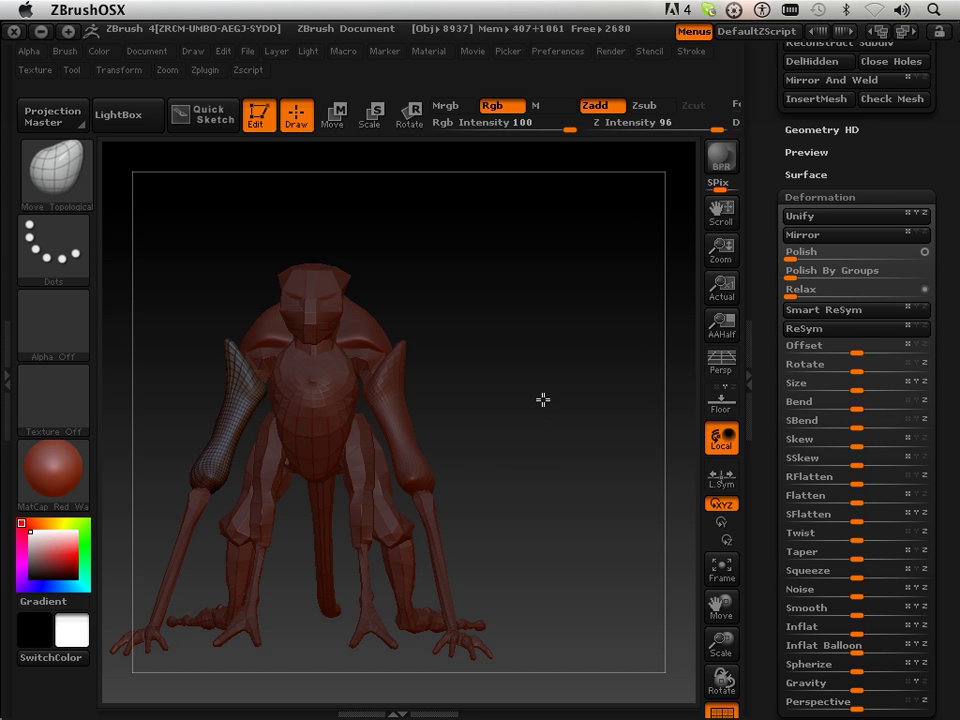
Select the chest PM3D_ZSphere subtool and Divide it to subdivision level 3.
{"action": "mouse_move", "coordinate": [790, 197]}
{"action": "left_mouse_down"}
{"action": "mouse_move", "coordinate": [773, 401]}
{"action": "mouse_move", "coordinate": [789, 411]}
{"action": "left_mouse_up"}
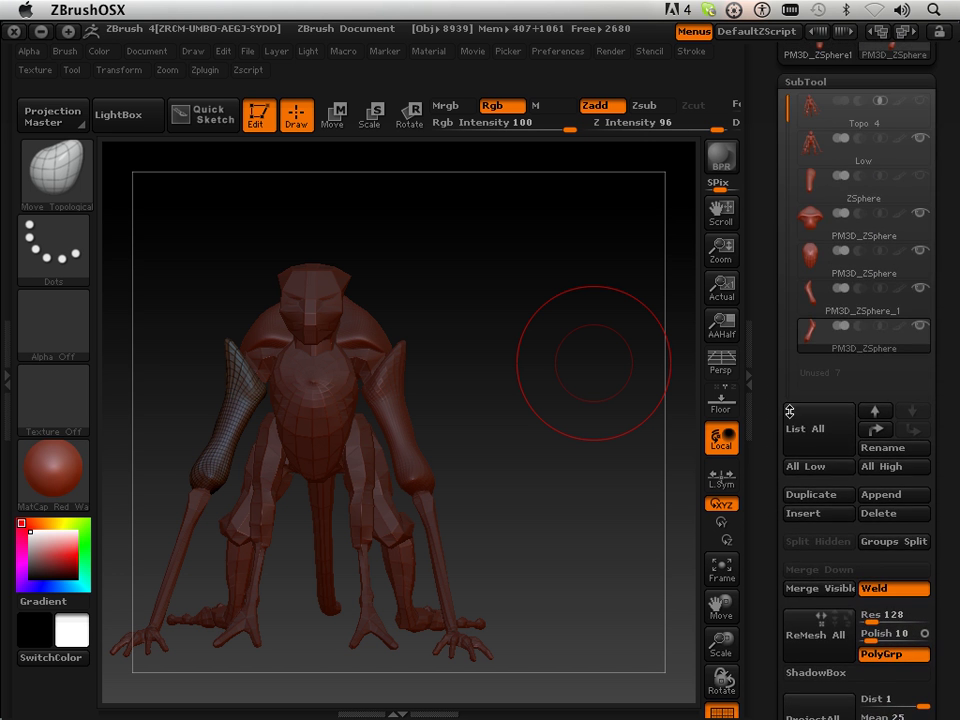
{"action": "left_click", "coordinate": [843, 262]}
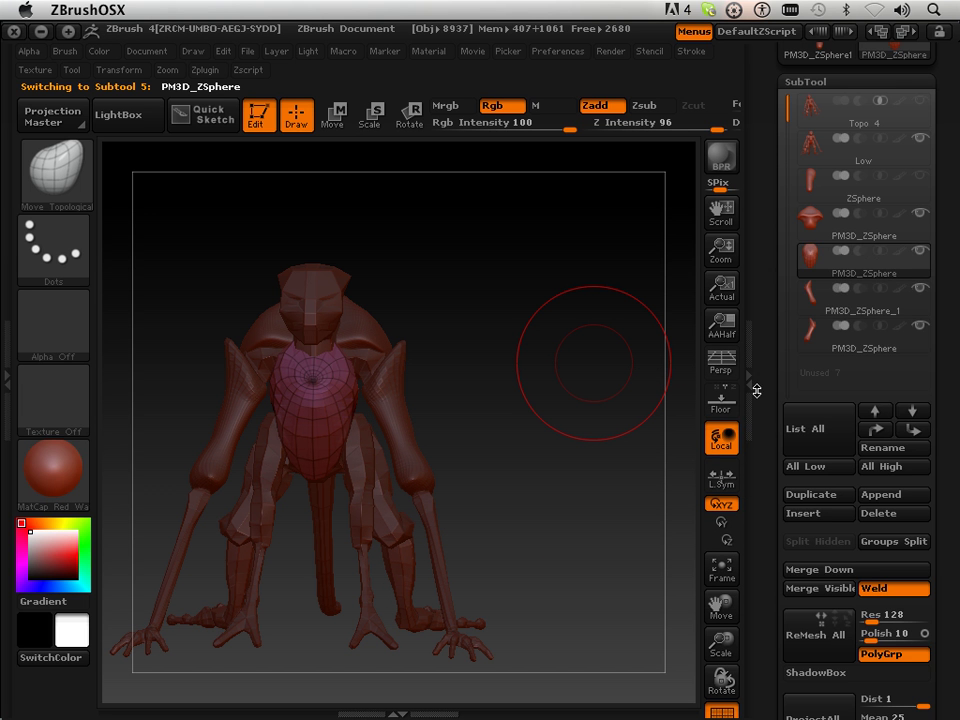
{"action": "mouse_move", "coordinate": [762, 436]}
{"action": "left_mouse_down"}
{"action": "mouse_move", "coordinate": [774, 285]}
{"action": "mouse_move", "coordinate": [784, 380]}
{"action": "left_mouse_up"}
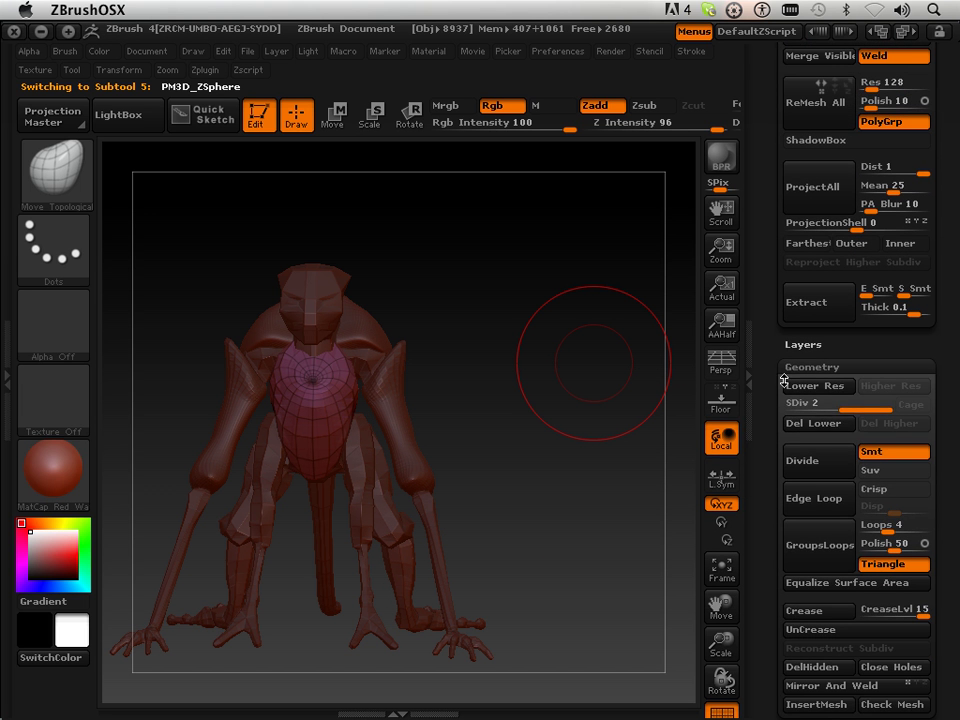
{"action": "left_click", "coordinate": [799, 462]}
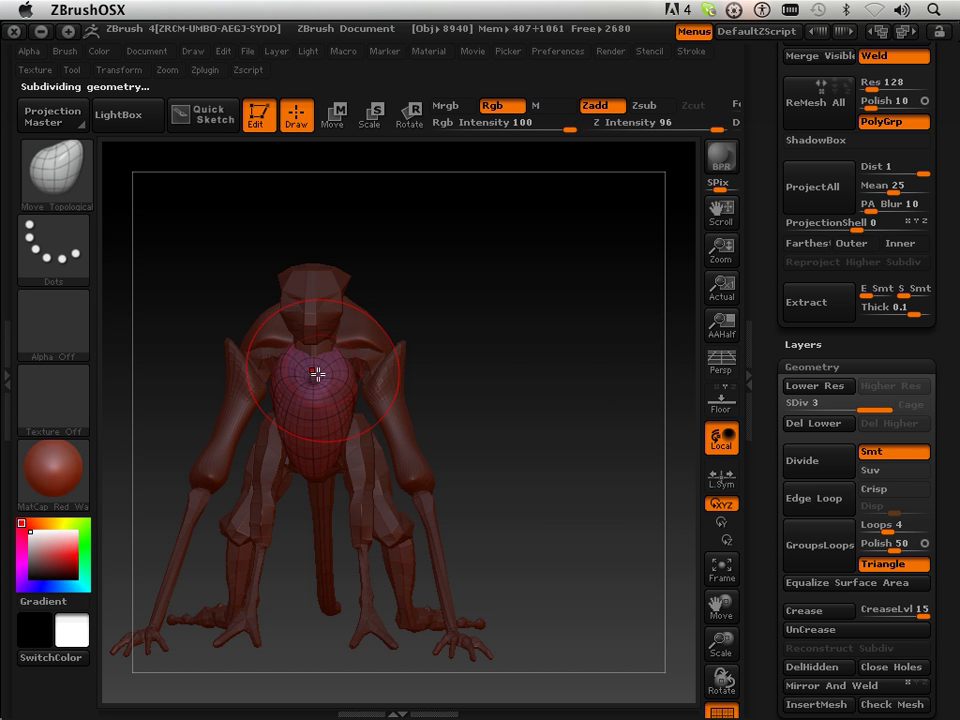
{"action": "mouse_move", "coordinate": [559, 362]}
{"action": "left_mouse_down"}
{"action": "mouse_move", "coordinate": [540, 356]}
{"action": "mouse_move", "coordinate": [566, 347]}
{"action": "left_mouse_up"}
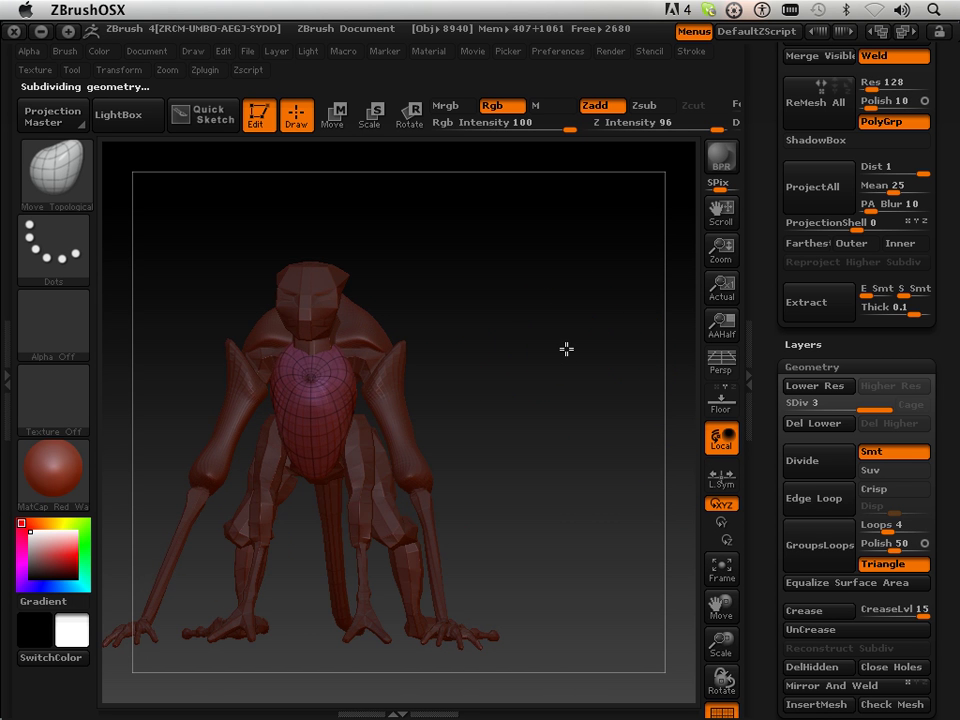
{"action": "scroll", "coordinate": [766, 211], "scroll_direction": "up", "scroll_amount": 3}
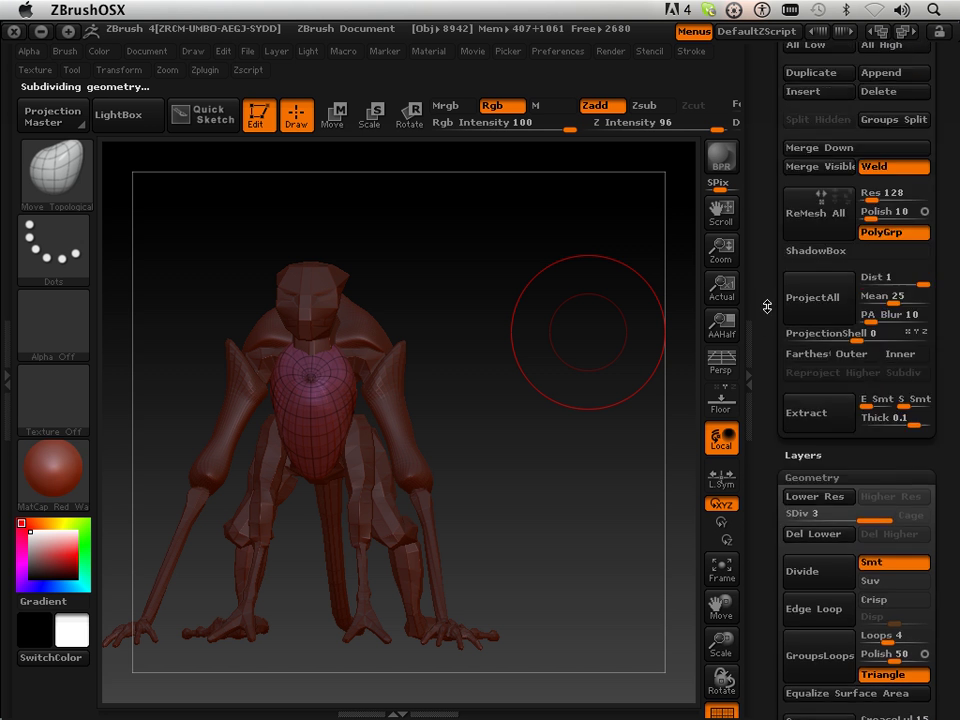
{"action": "scroll", "coordinate": [790, 240], "scroll_direction": "up", "scroll_amount": 3}
{"action": "scroll", "coordinate": [810, 265], "scroll_direction": "up", "scroll_amount": 5}
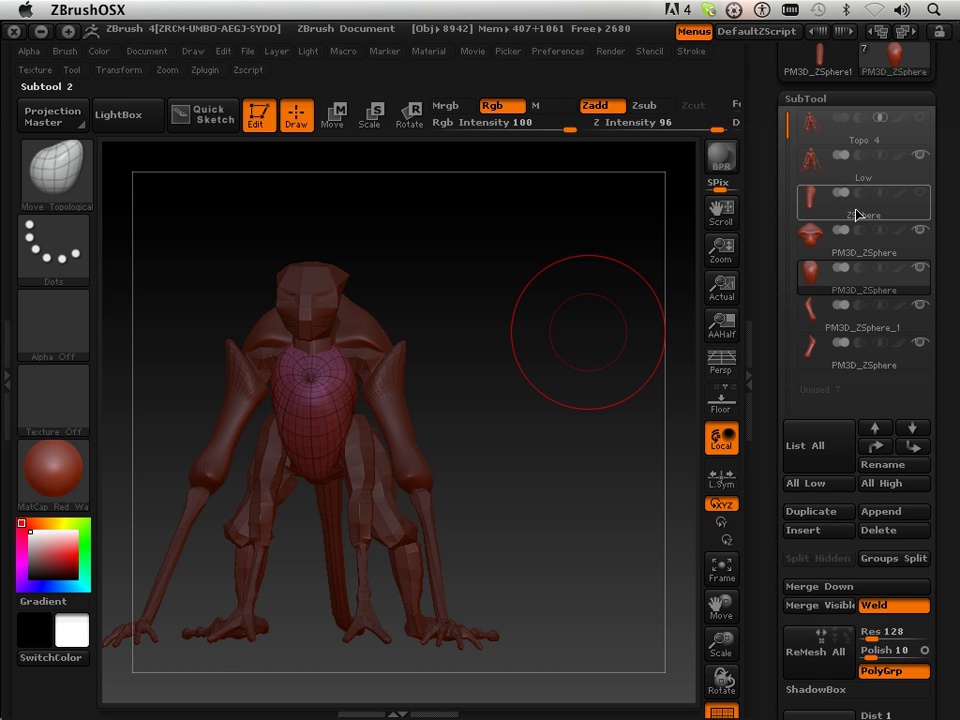
{"action": "mouse_move", "coordinate": [863, 240]}
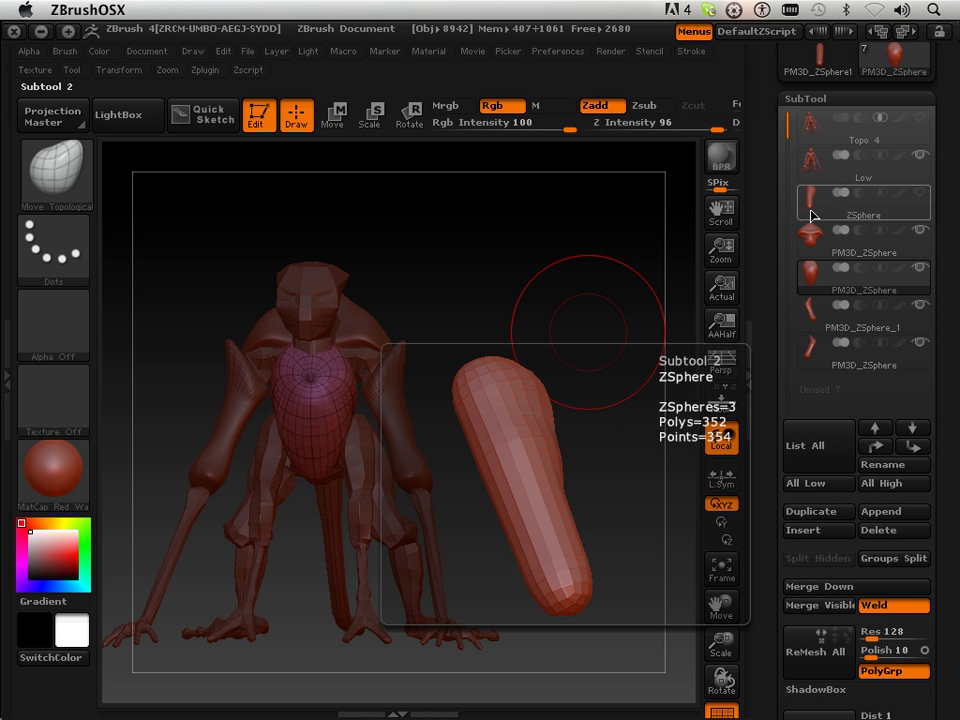
Select the shoulder PM3D_ZSphere subtool and Merge Down three times, confirming each merge.
{"action": "left_click", "coordinate": [868, 250]}
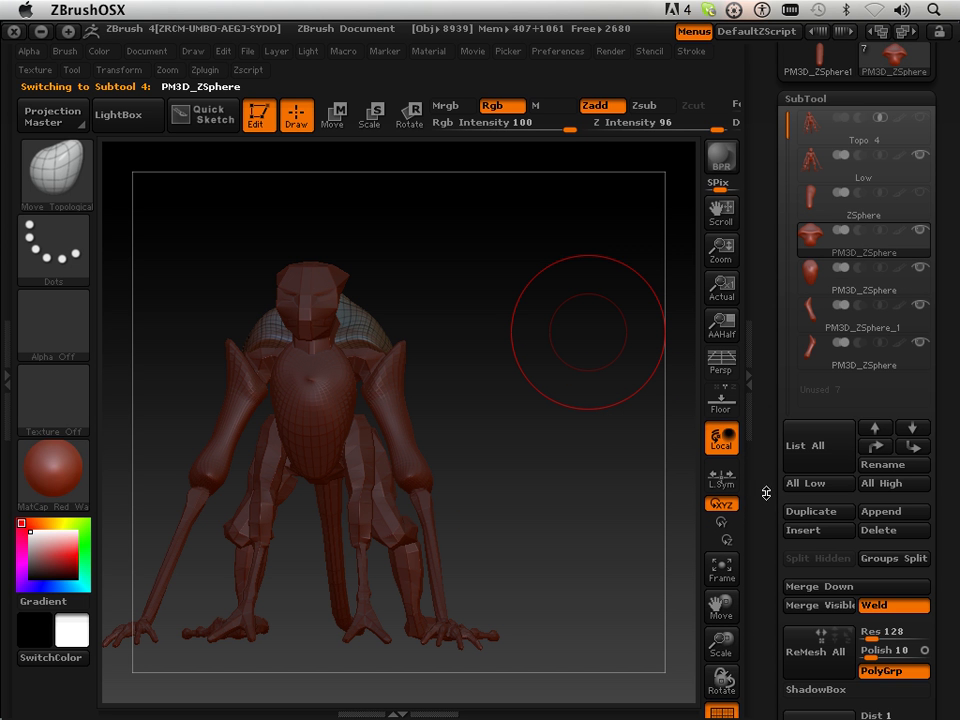
{"action": "left_click_drag", "start_coordinate": [763, 487], "coordinate": [764, 429]}
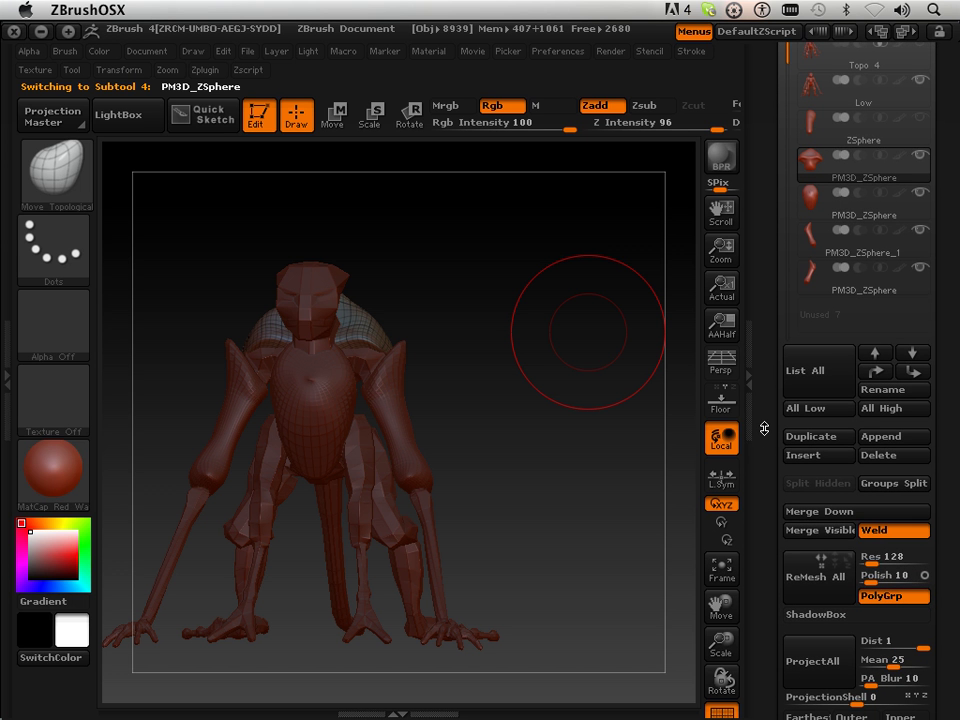
{"action": "left_click", "coordinate": [812, 513]}
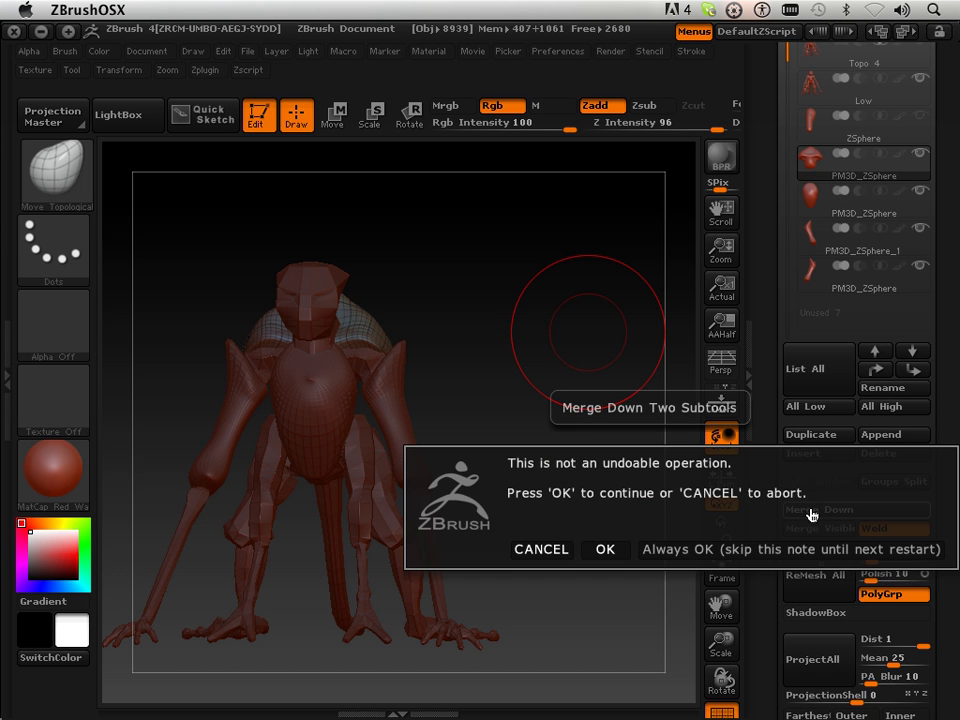
{"action": "left_click", "coordinate": [606, 549]}
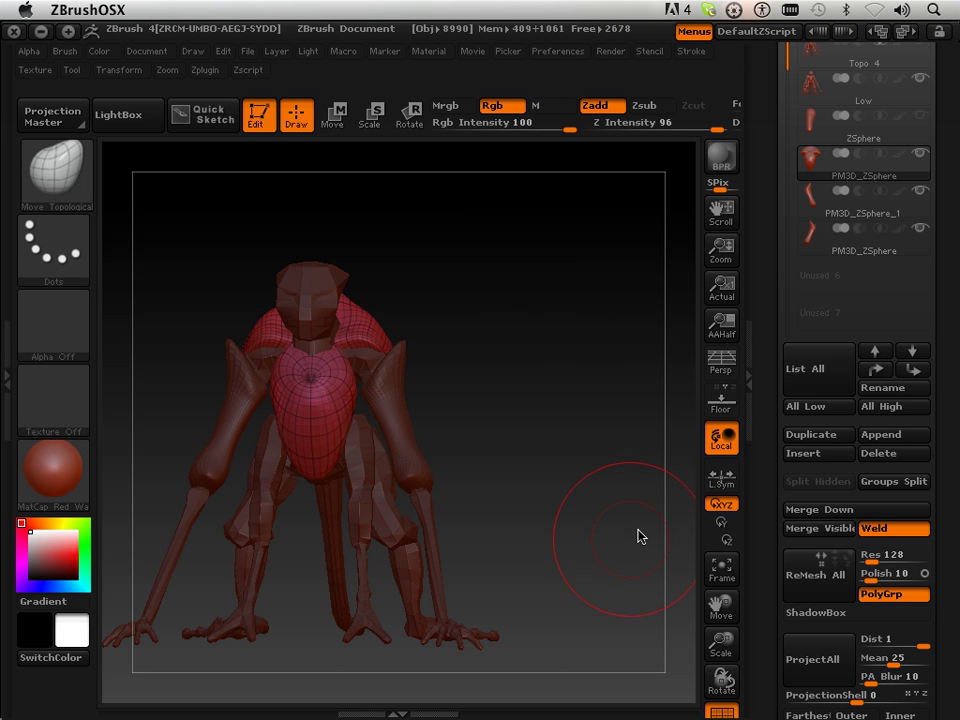
{"action": "left_click", "coordinate": [800, 514]}
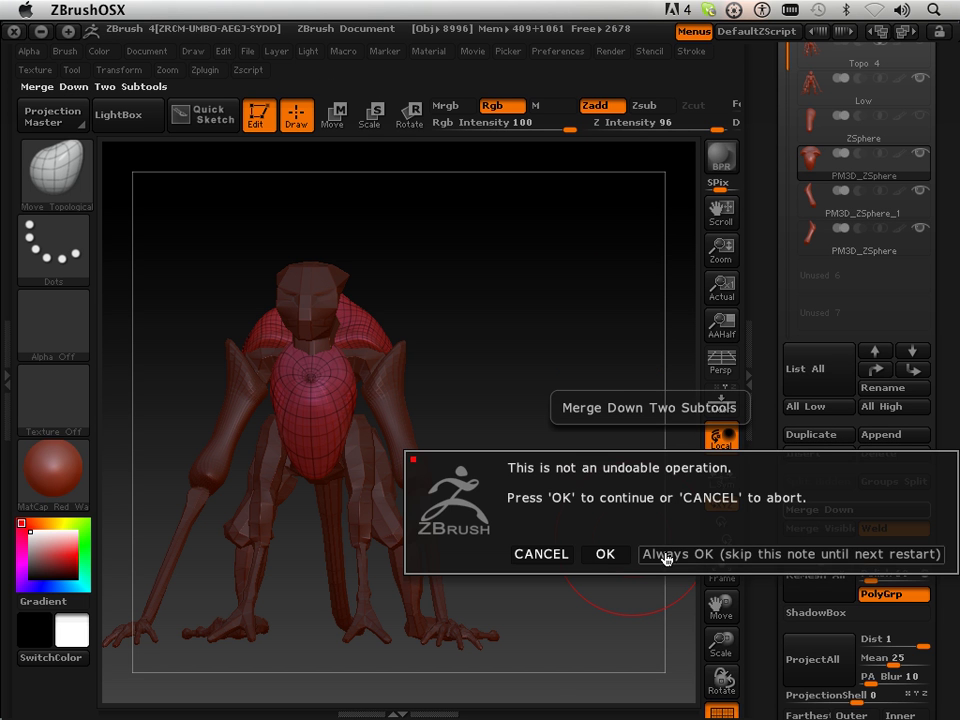
{"action": "left_click", "coordinate": [609, 556]}
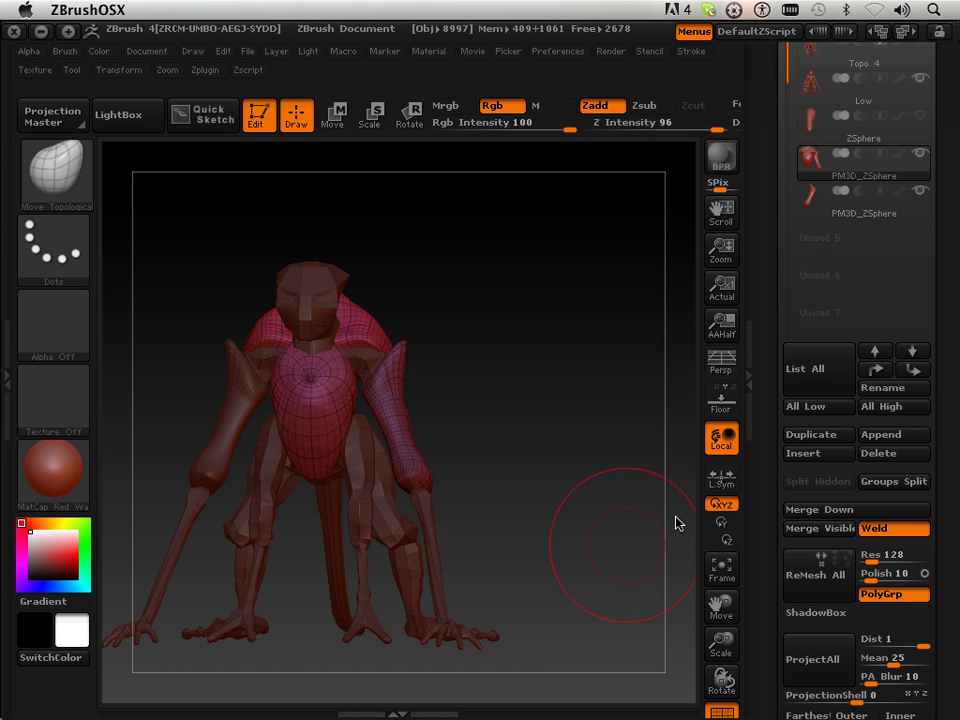
{"action": "left_click", "coordinate": [798, 511]}
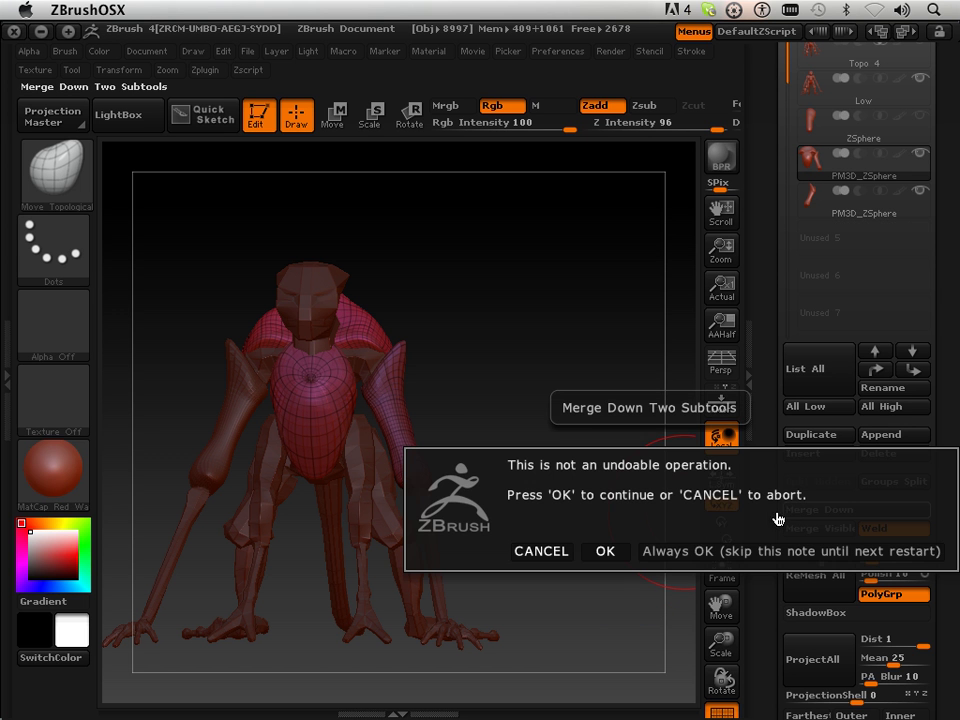
{"action": "left_click", "coordinate": [606, 551]}
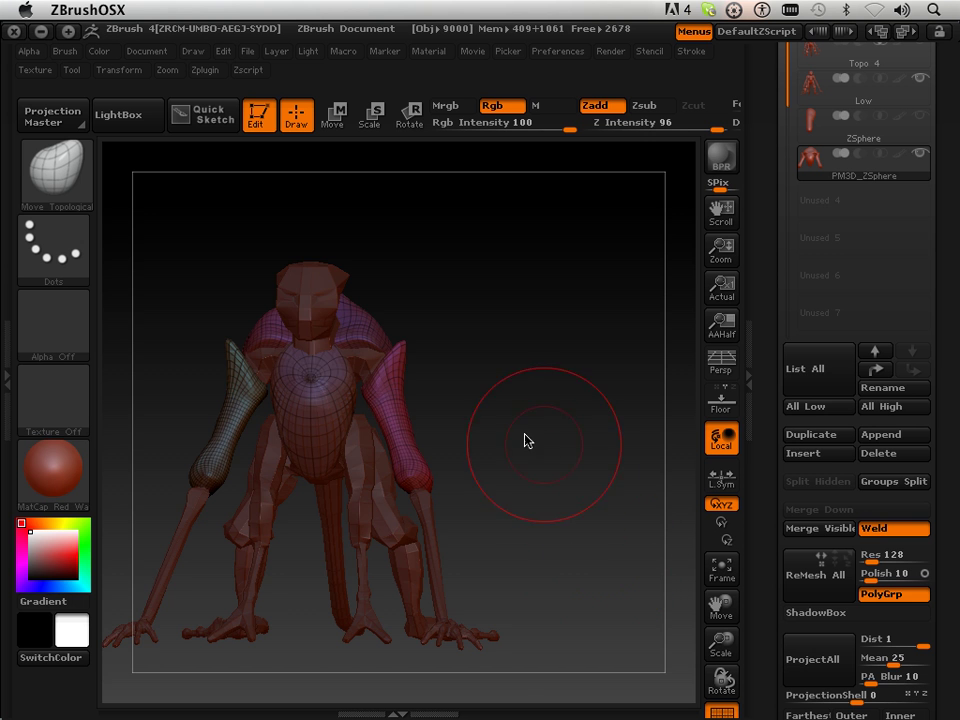
Rotate and zoom in to inspect the merged chest, shoulders and arms.
{"action": "mouse_move", "coordinate": [525, 439]}
{"action": "left_mouse_down"}
{"action": "mouse_move", "coordinate": [482, 435]}
{"action": "mouse_move", "coordinate": [529, 436]}
{"action": "left_mouse_up"}
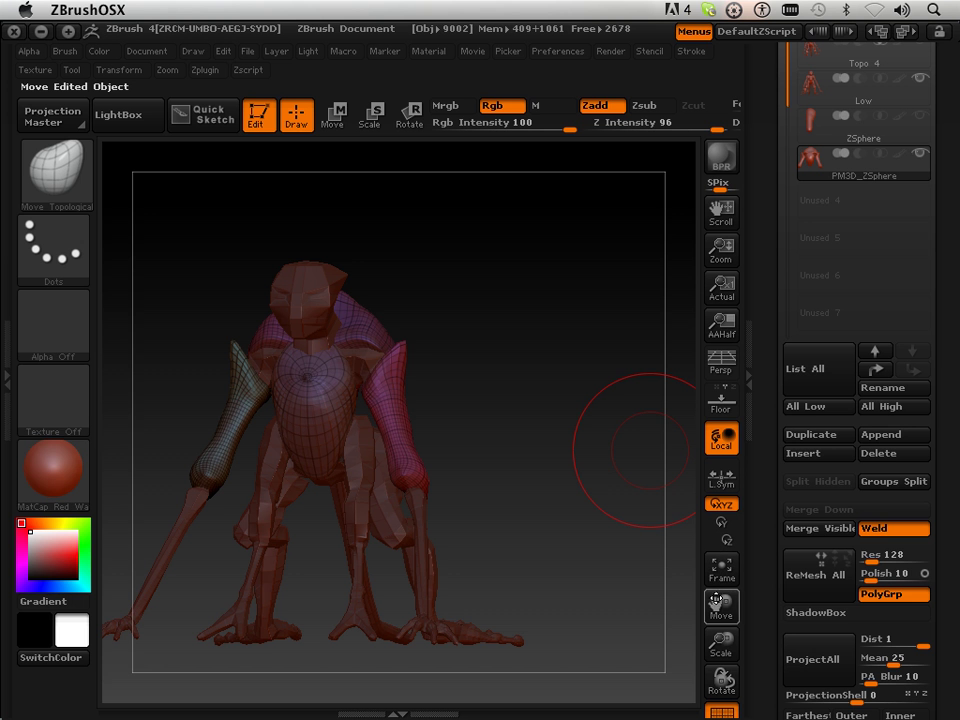
{"action": "mouse_move", "coordinate": [721, 645]}
{"action": "left_mouse_down"}
{"action": "mouse_move", "coordinate": [727, 627]}
{"action": "mouse_move", "coordinate": [604, 528]}
{"action": "left_mouse_up"}
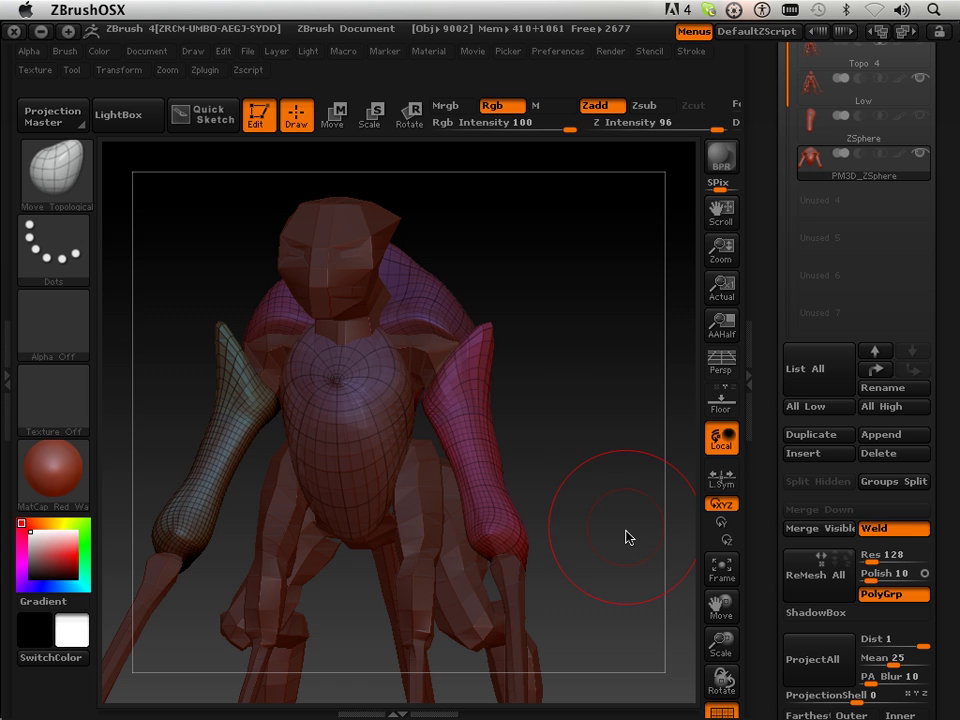
{"action": "left_click", "coordinate": [425, 291]}
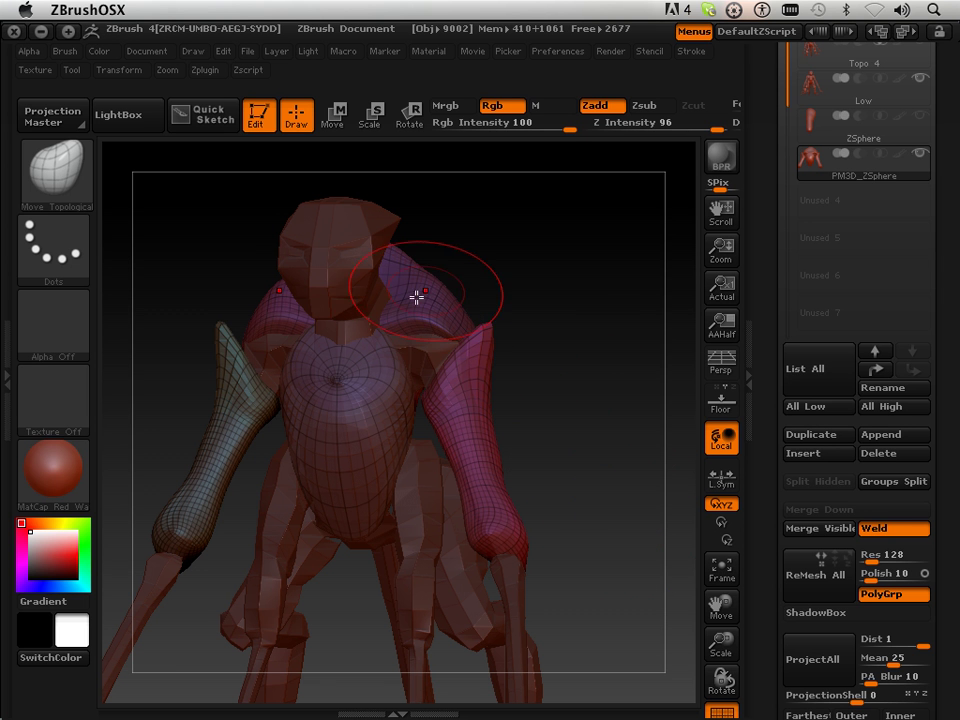
{"action": "left_click", "coordinate": [428, 288], "text": "alt"}
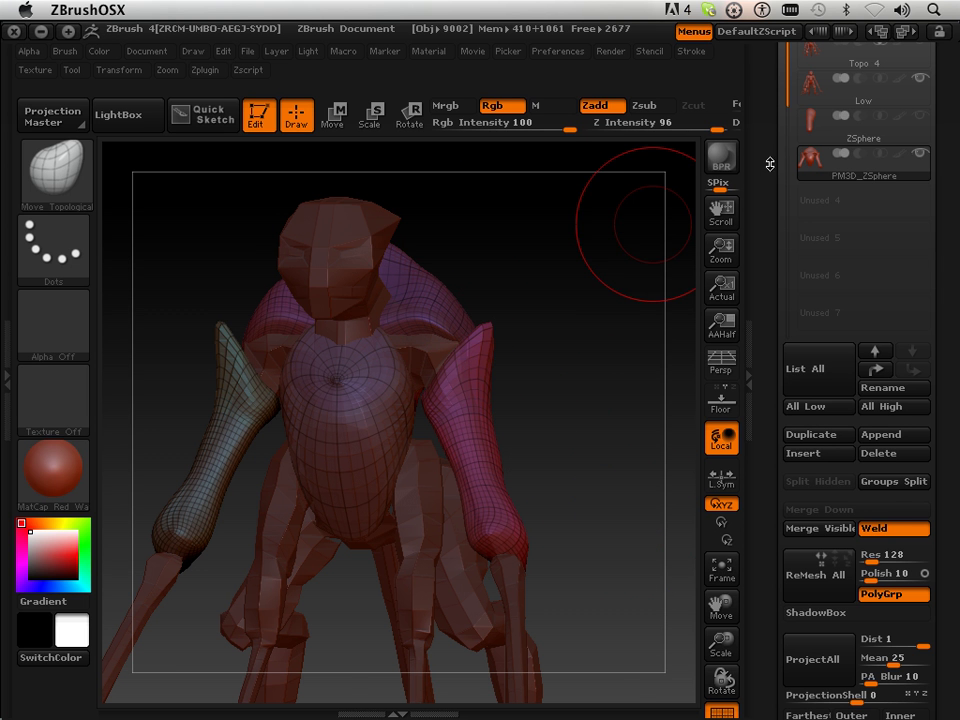
{"action": "left_click_drag", "start_coordinate": [636, 222], "coordinate": [574, 396]}
{"action": "mouse_move", "coordinate": [767, 176]}
{"action": "left_mouse_down"}
{"action": "mouse_move", "coordinate": [767, 227]}
{"action": "mouse_move", "coordinate": [769, 217]}
{"action": "left_mouse_up"}
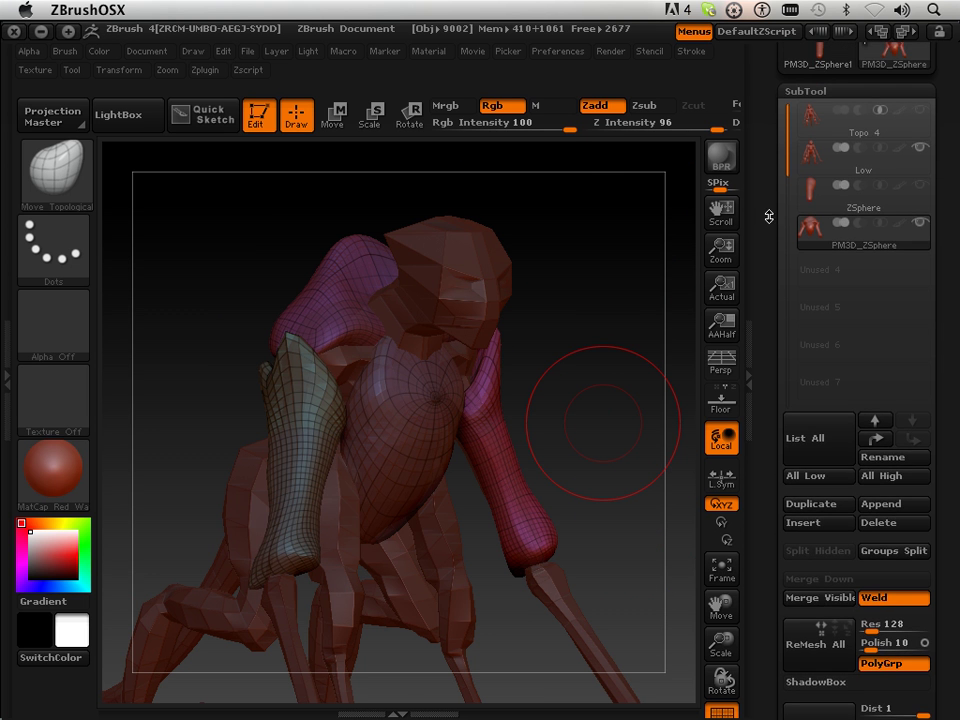
Select the Low subtool, clone it as Low_1, and append the Low mesh as a subtool.
{"action": "left_click", "coordinate": [848, 172]}
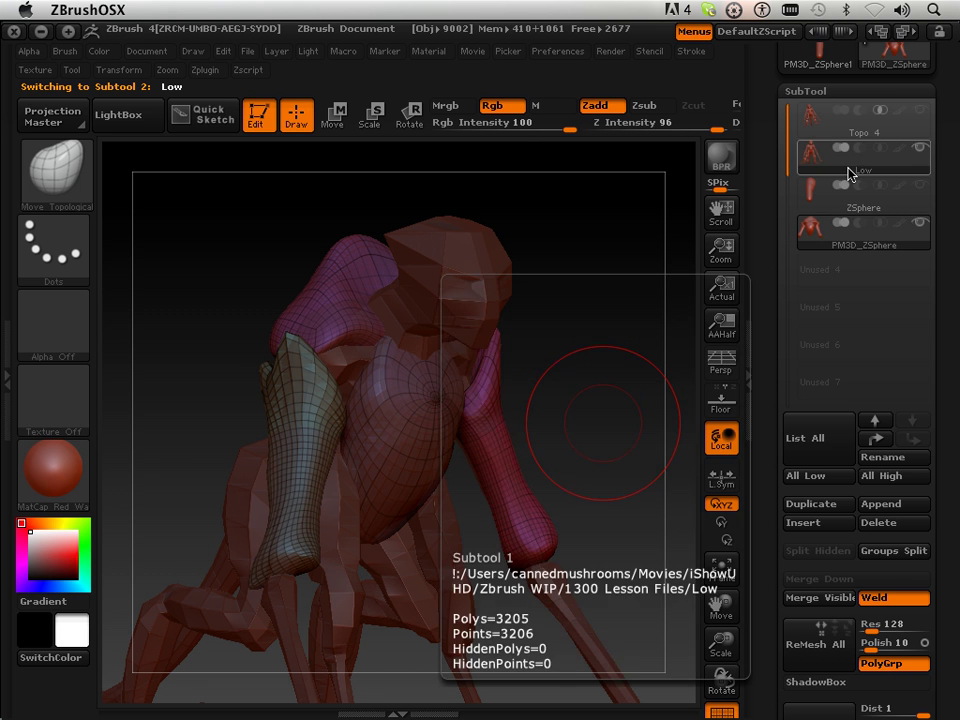
{"action": "left_click_drag", "start_coordinate": [777, 132], "coordinate": [766, 296]}
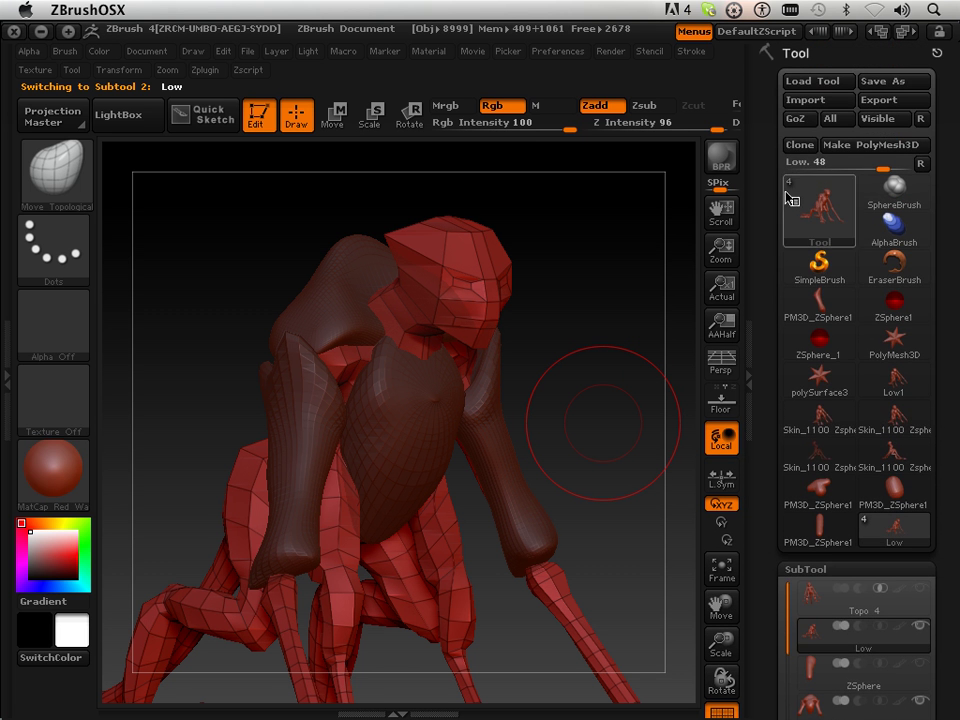
{"action": "left_click", "coordinate": [799, 146]}
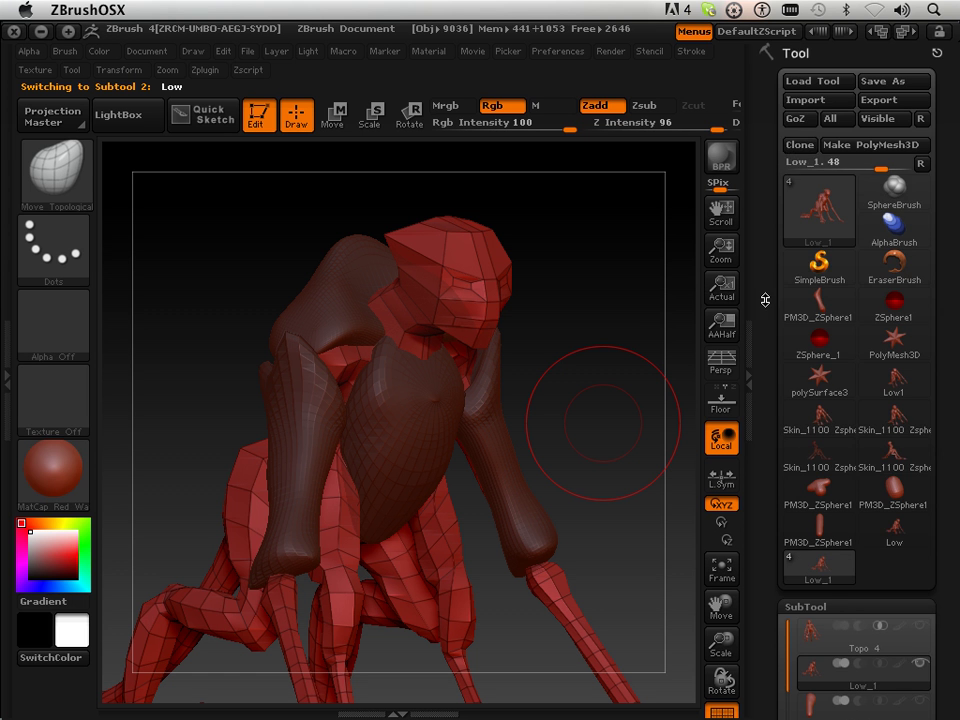
{"action": "mouse_move", "coordinate": [765, 300]}
{"action": "left_mouse_down"}
{"action": "mouse_move", "coordinate": [774, 125]}
{"action": "mouse_move", "coordinate": [774, 198]}
{"action": "left_mouse_up"}
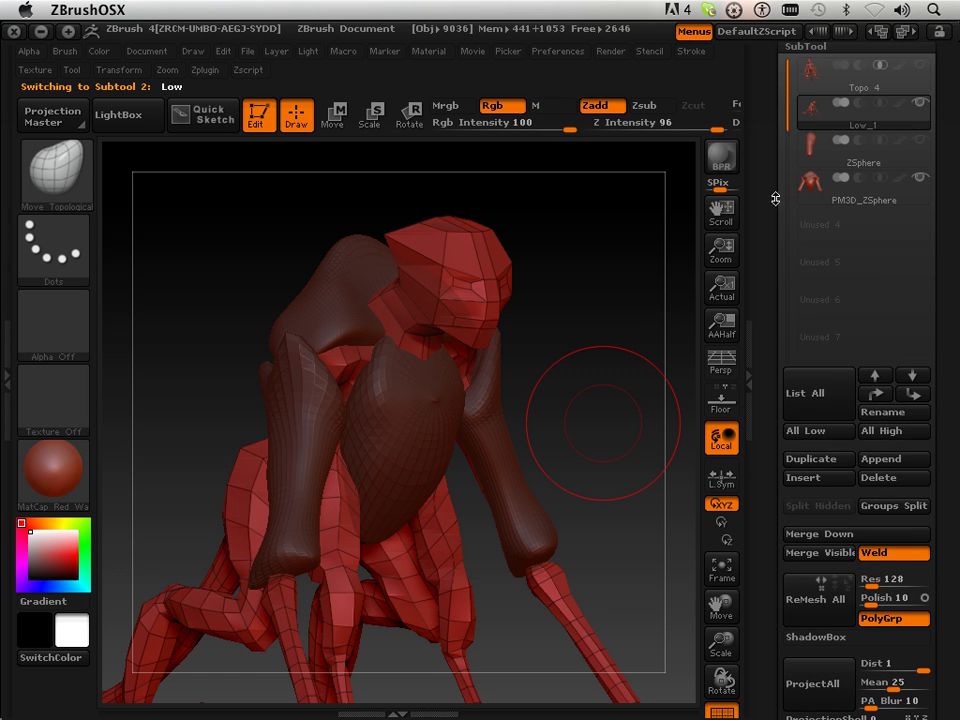
{"action": "left_click", "coordinate": [873, 459]}
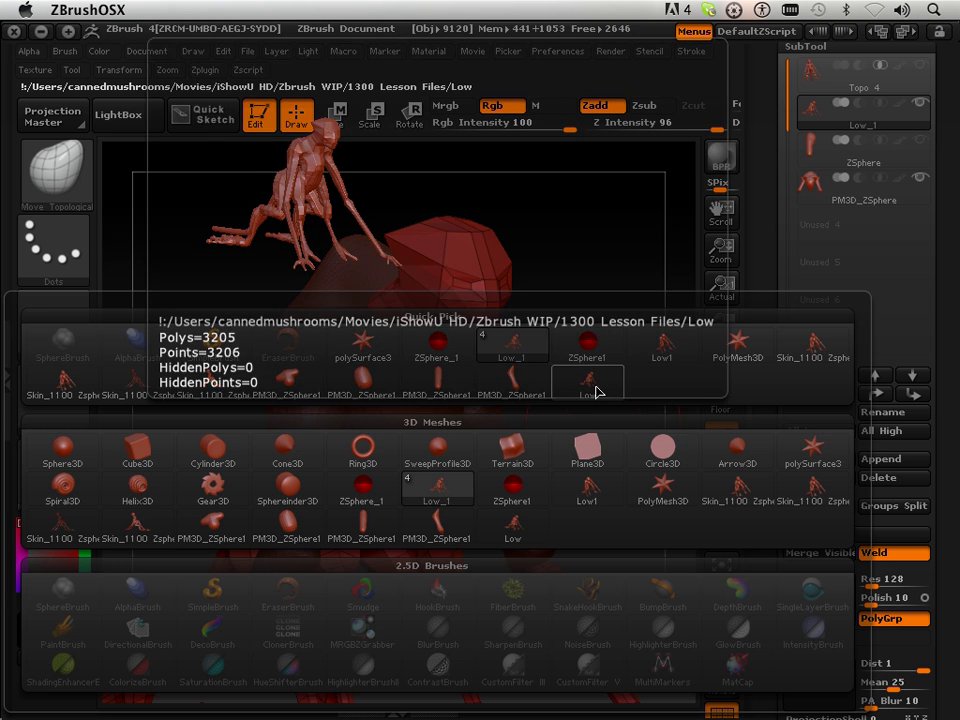
{"action": "left_click", "coordinate": [600, 392]}
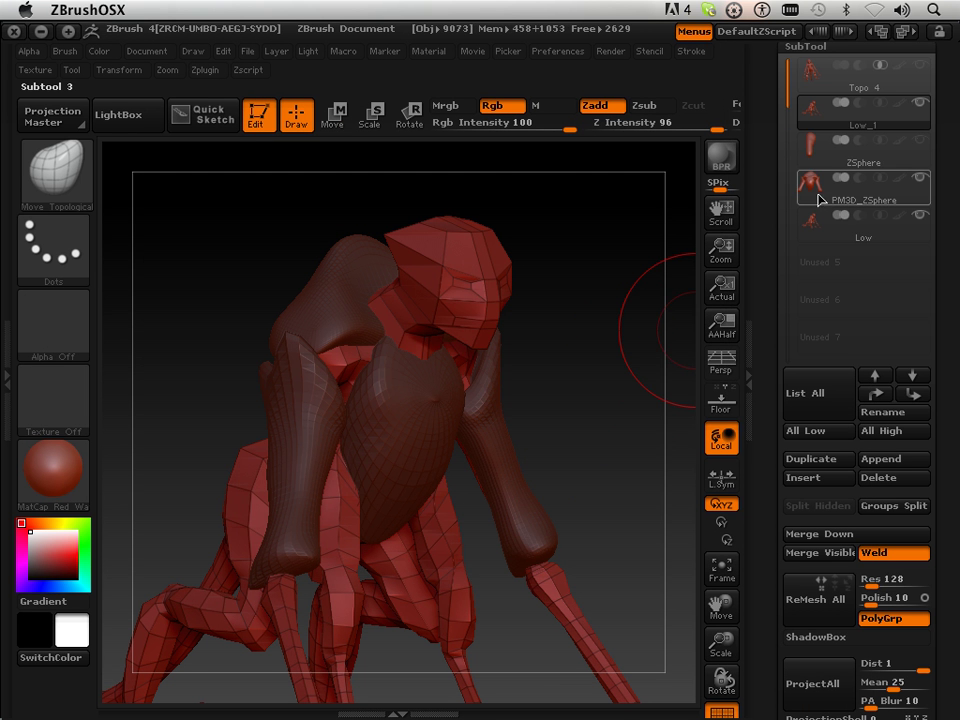
Merge the combined PM3D_ZSphere subtool down into the Low body and frame the model.
{"action": "left_click", "coordinate": [820, 200]}
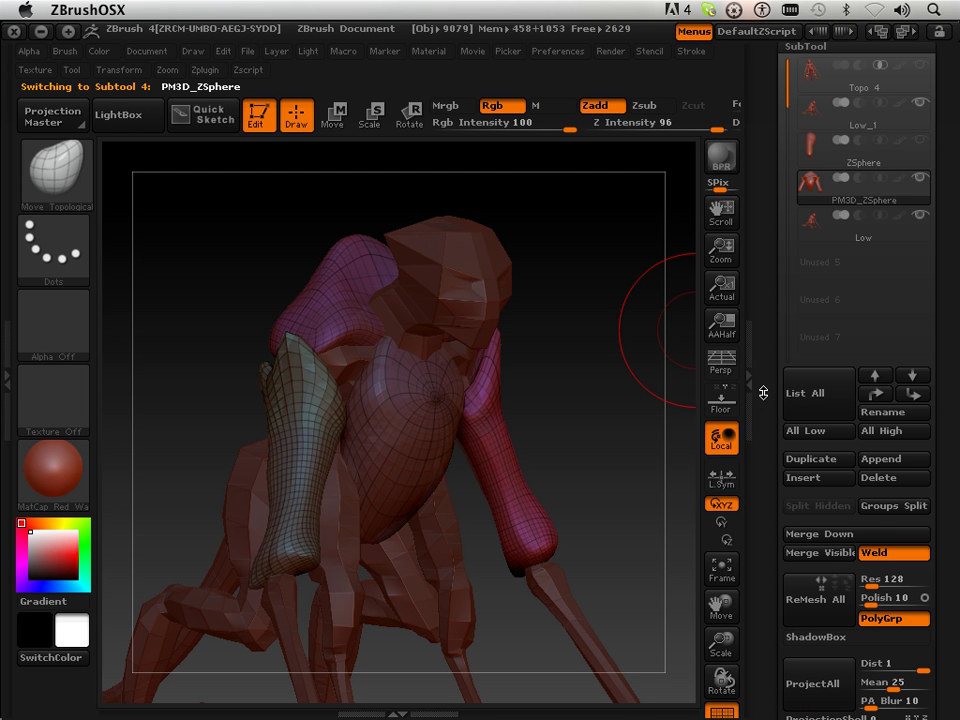
{"action": "scroll", "coordinate": [800, 410], "scroll_direction": "down", "scroll_amount": 3}
{"action": "scroll", "coordinate": [810, 420], "scroll_direction": "down", "scroll_amount": 1}
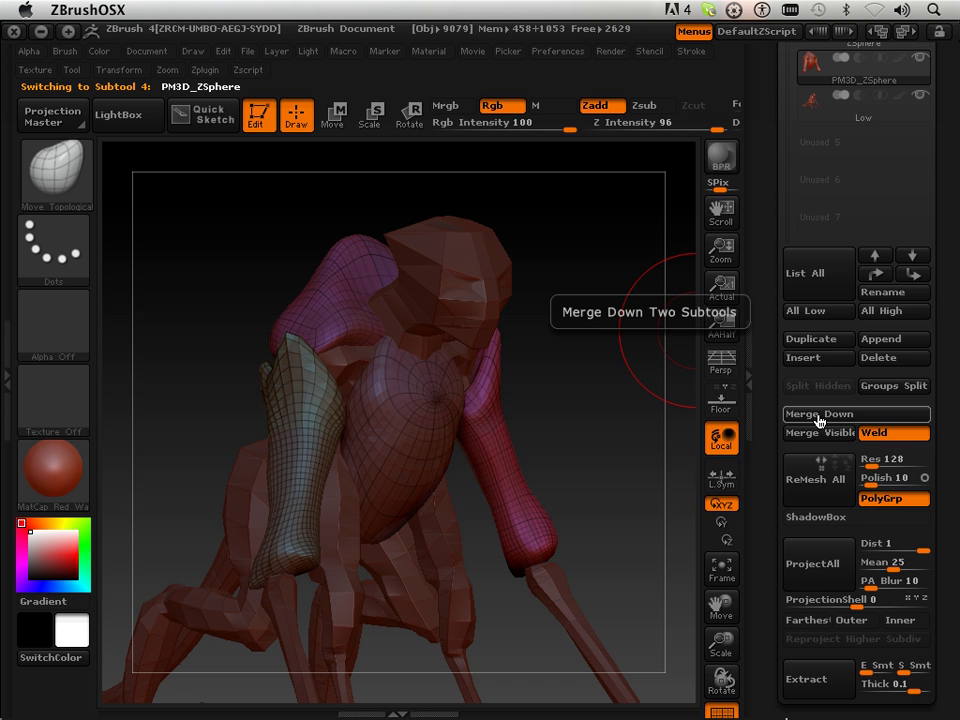
{"action": "left_click", "coordinate": [820, 414]}
{"action": "left_click", "coordinate": [605, 456]}
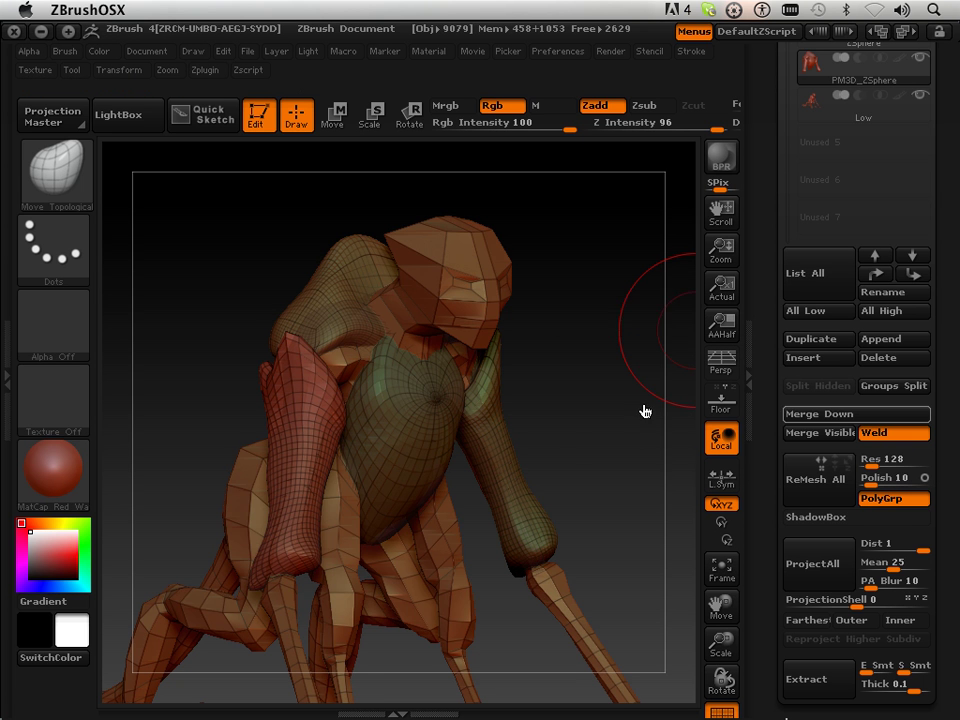
{"action": "key", "text": "f"}
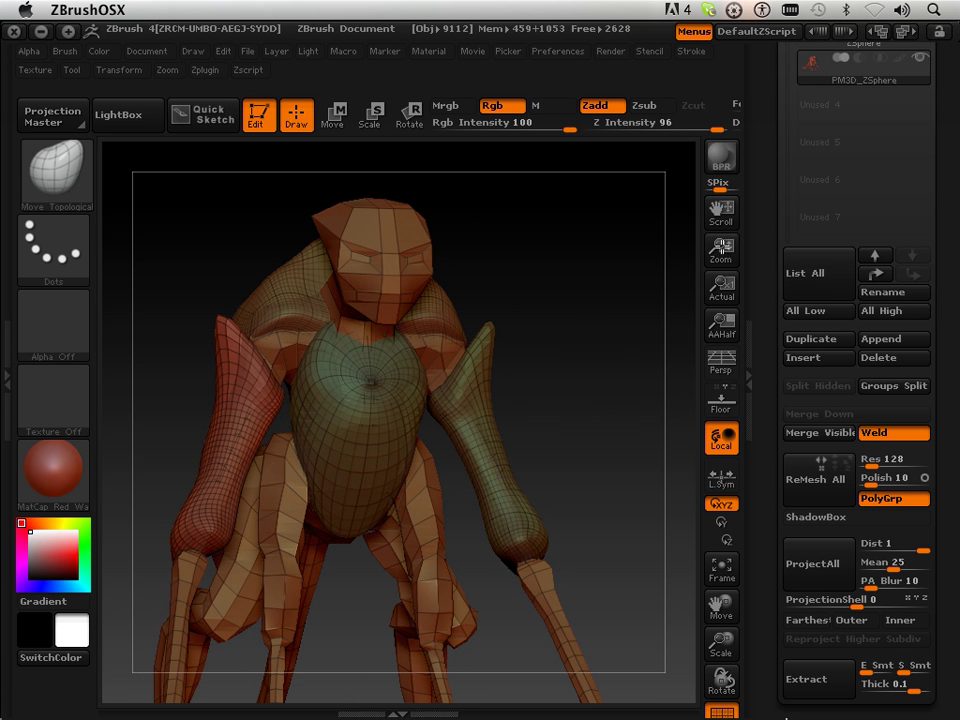
{"action": "scroll", "coordinate": [777, 316], "scroll_direction": "up", "scroll_amount": 2}
{"action": "scroll", "coordinate": [777, 316], "scroll_direction": "up", "scroll_amount": 3}
{"action": "scroll", "coordinate": [777, 316], "scroll_direction": "up", "scroll_amount": 1}
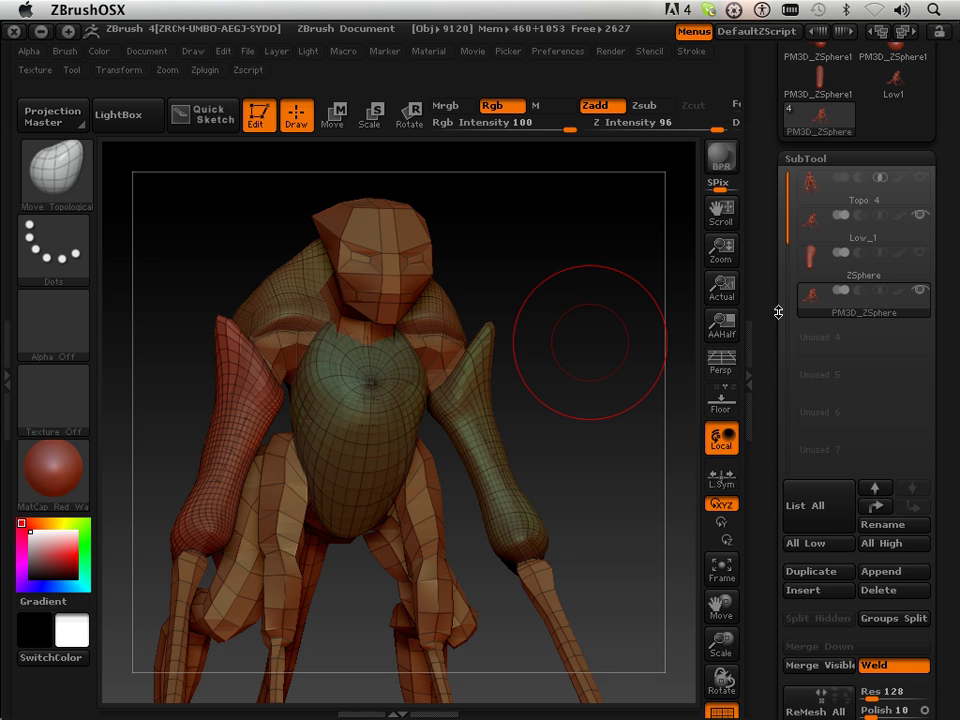
{"action": "scroll", "coordinate": [769, 209], "scroll_direction": "up", "scroll_amount": 2}
{"action": "scroll", "coordinate": [772, 300], "scroll_direction": "up", "scroll_amount": 3}
{"action": "scroll", "coordinate": [776, 364], "scroll_direction": "up", "scroll_amount": 3}
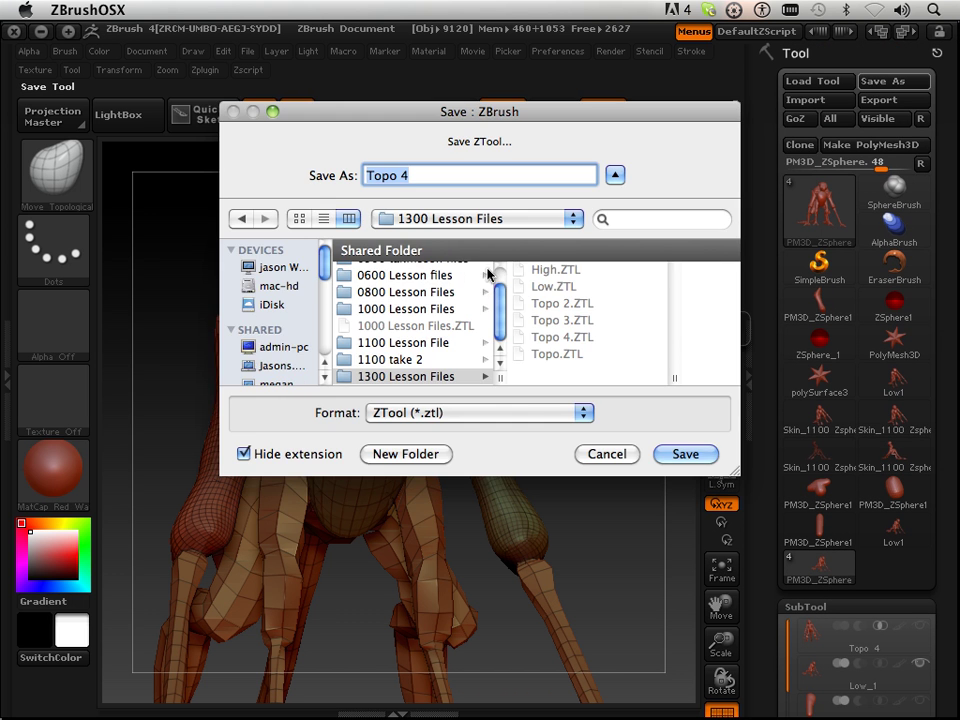
Change the ZTool name from Topo 4 to Topo 5 and save it.
{"action": "left_click", "coordinate": [485, 180]}
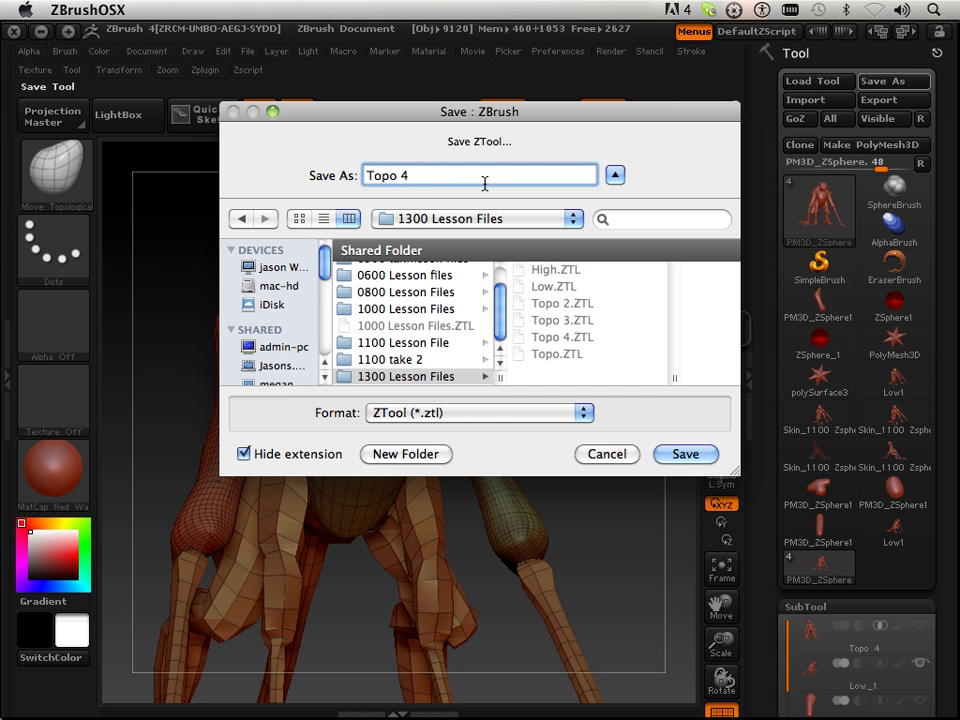
{"action": "key", "text": "BackSpace"}
{"action": "type", "text": "5"}
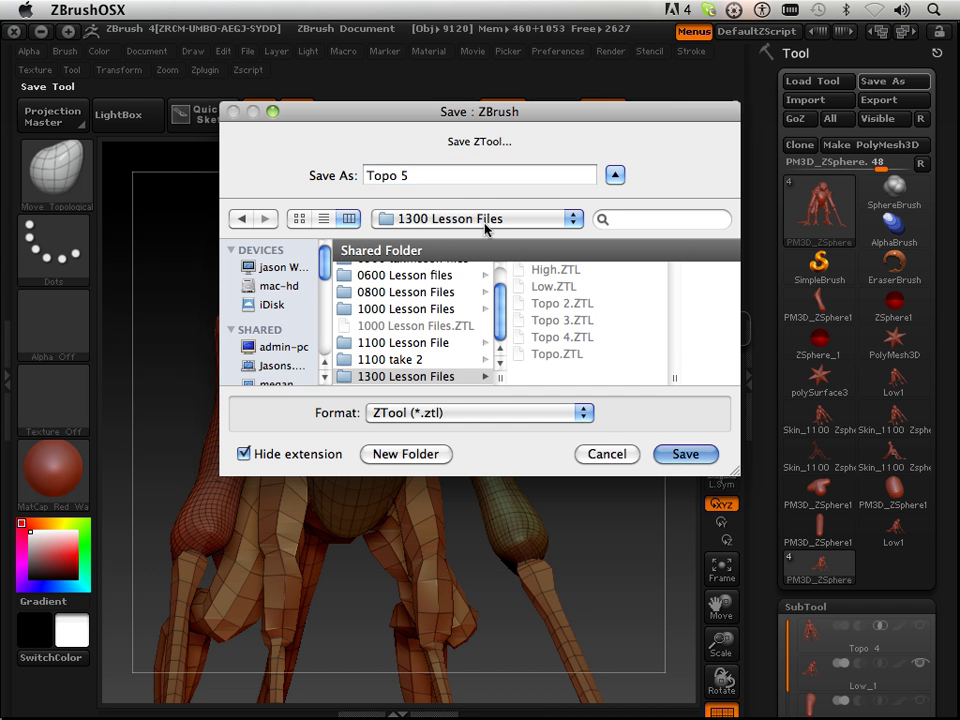
{"action": "key", "text": "Return"}
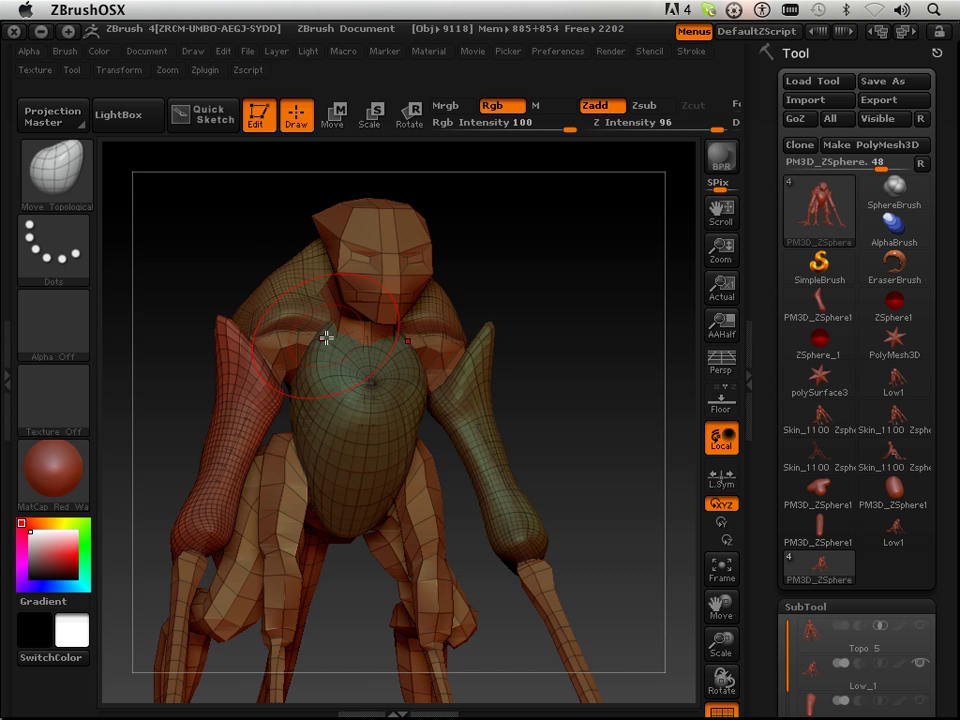
{"action": "mouse_move", "coordinate": [589, 339]}
{"action": "left_mouse_down"}
{"action": "mouse_move", "coordinate": [450, 343]}
{"action": "mouse_move", "coordinate": [489, 336]}
{"action": "mouse_move", "coordinate": [493, 345]}
{"action": "left_mouse_up"}
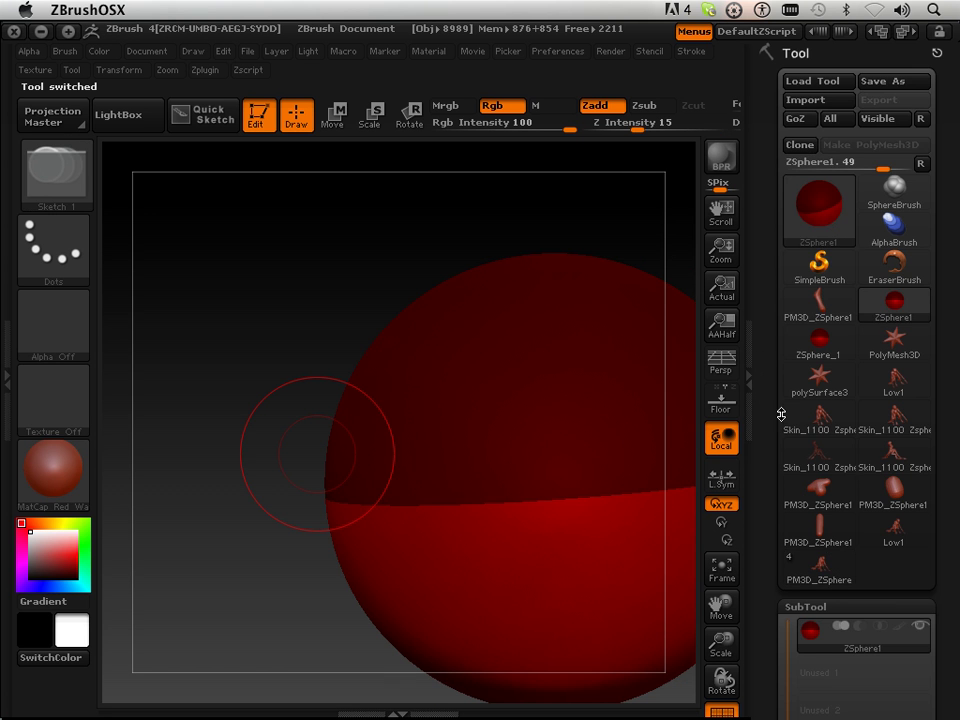
Attach Low1 to the ZSphere through Tool > Rigging > Select Mesh.
{"action": "left_click_drag", "start_coordinate": [769, 427], "coordinate": [768, 331]}
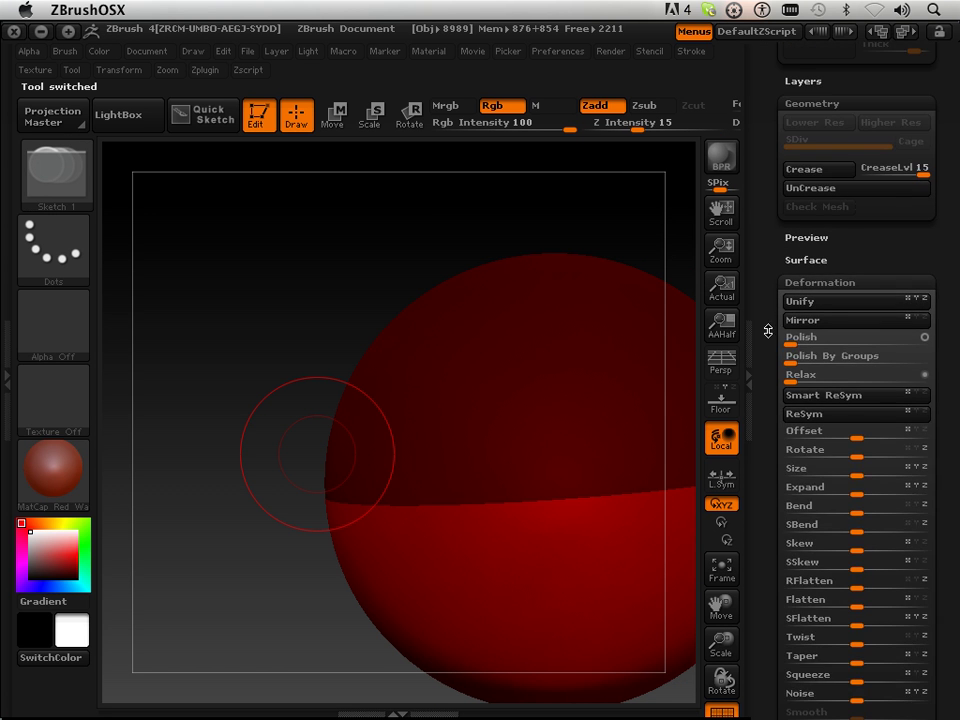
{"action": "left_click_drag", "start_coordinate": [766, 414], "coordinate": [760, 206]}
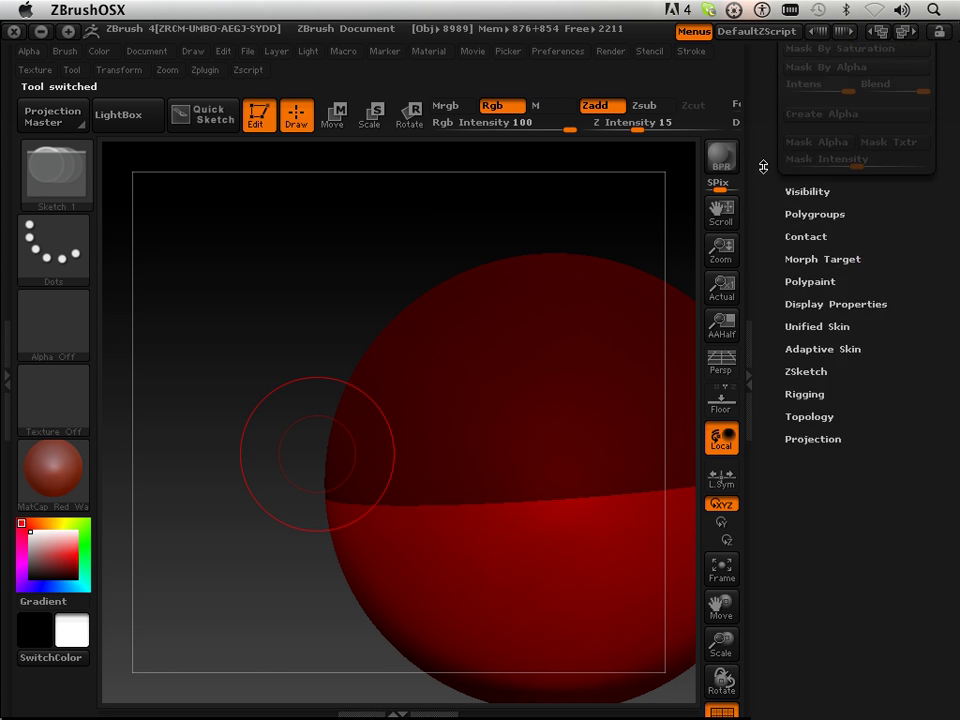
{"action": "left_click", "coordinate": [791, 321]}
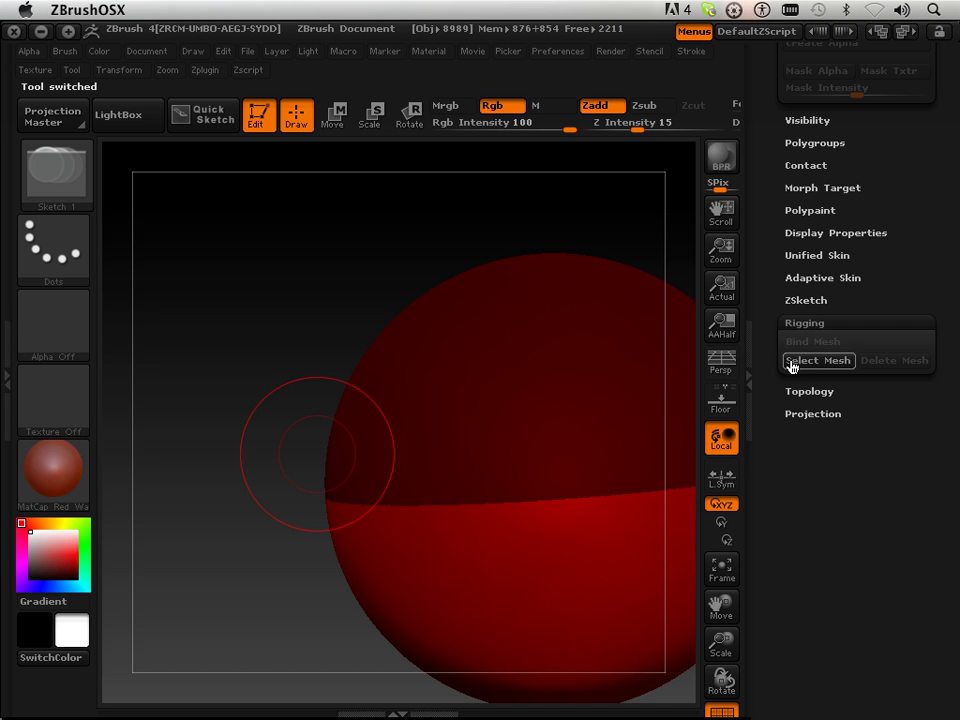
{"action": "left_click", "coordinate": [796, 365]}
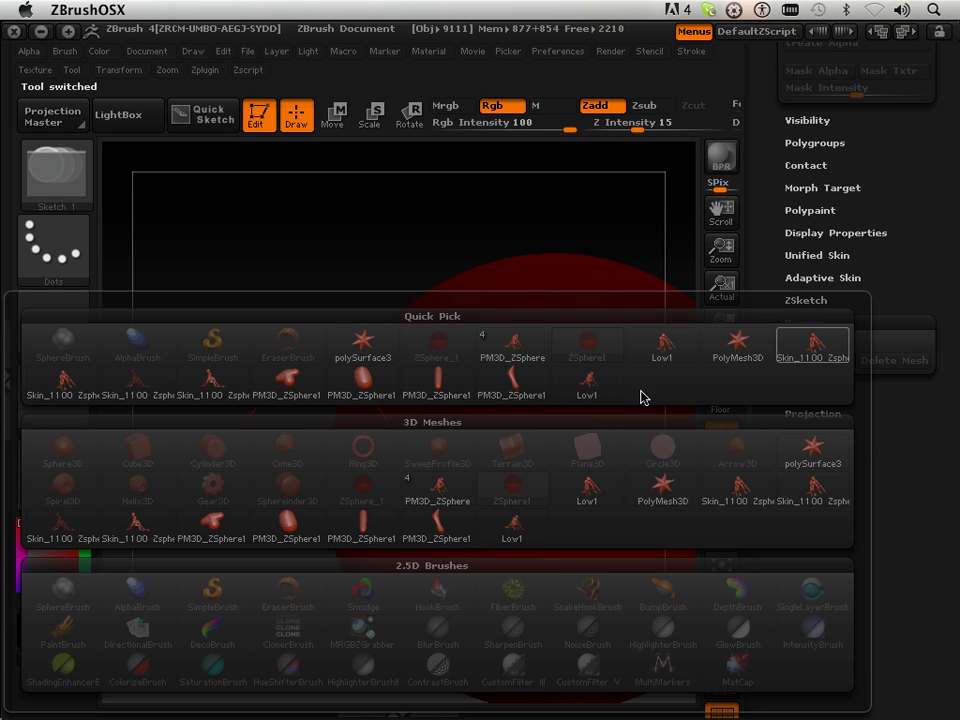
{"action": "left_click", "coordinate": [590, 391]}
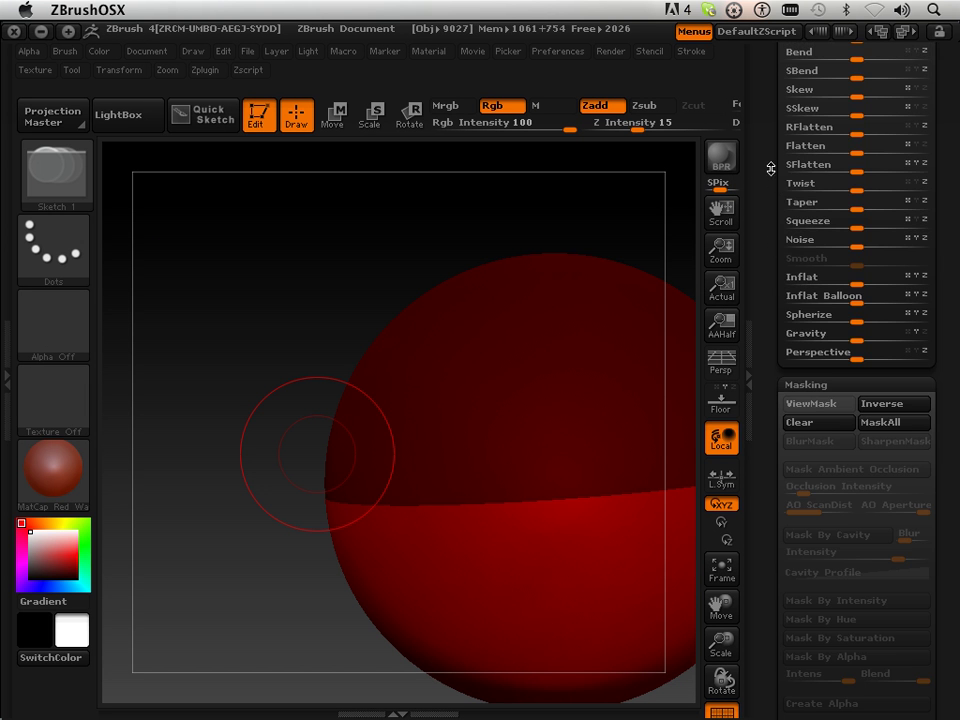
Switch to PM3D_ZSphere1, then to the Skin_1100 Zsphere model tool.
{"action": "left_click_drag", "start_coordinate": [770, 168], "coordinate": [758, 500]}
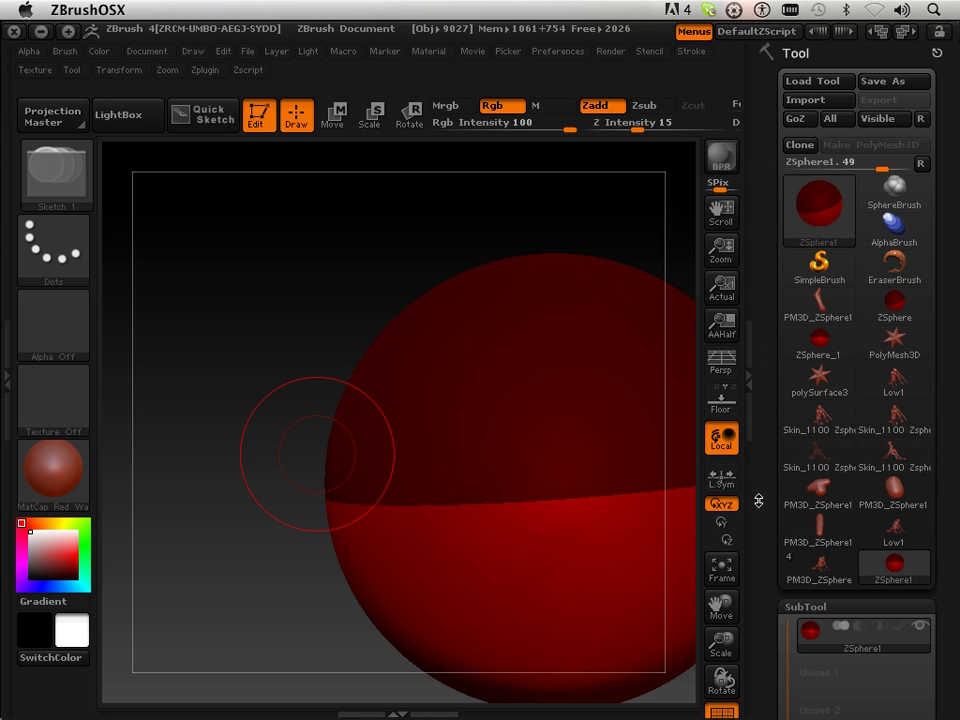
{"action": "left_click", "coordinate": [816, 316]}
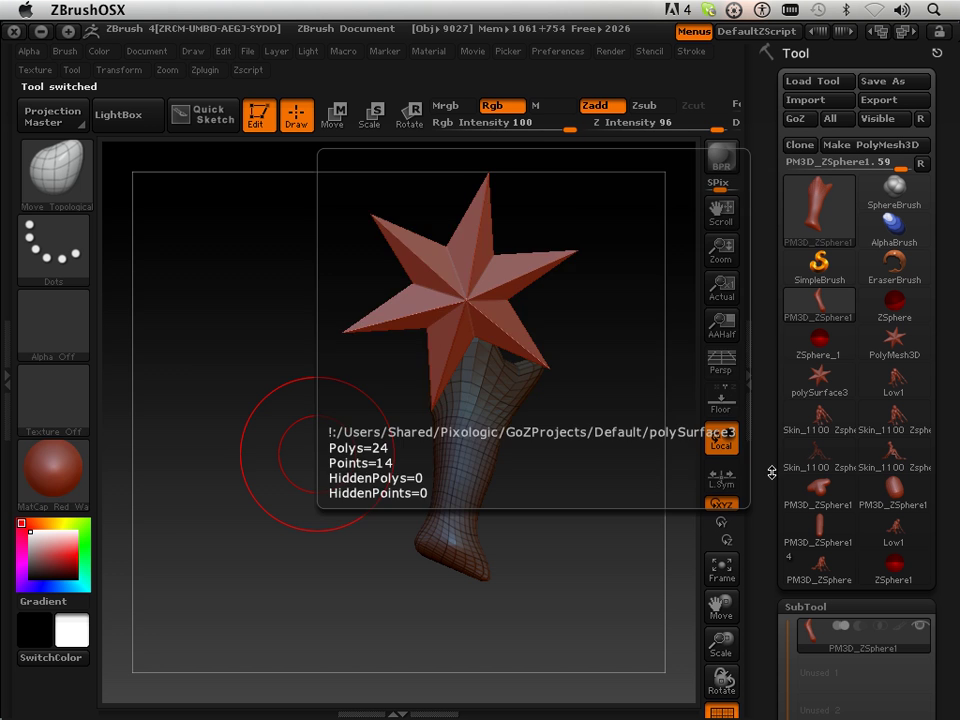
{"action": "mouse_move", "coordinate": [819, 421]}
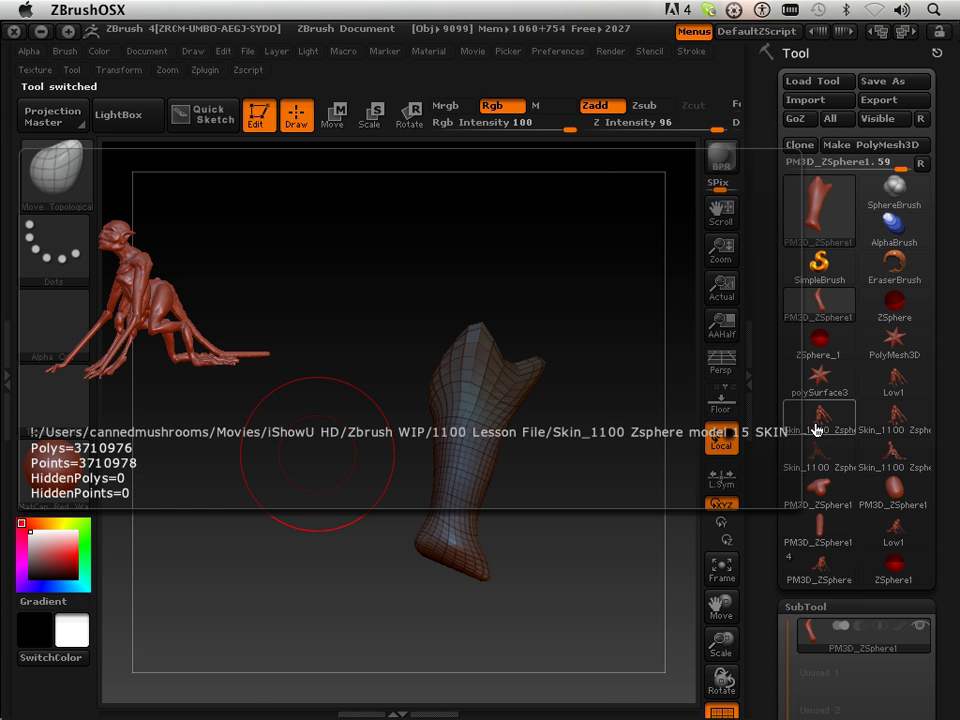
{"action": "left_click", "coordinate": [796, 432]}
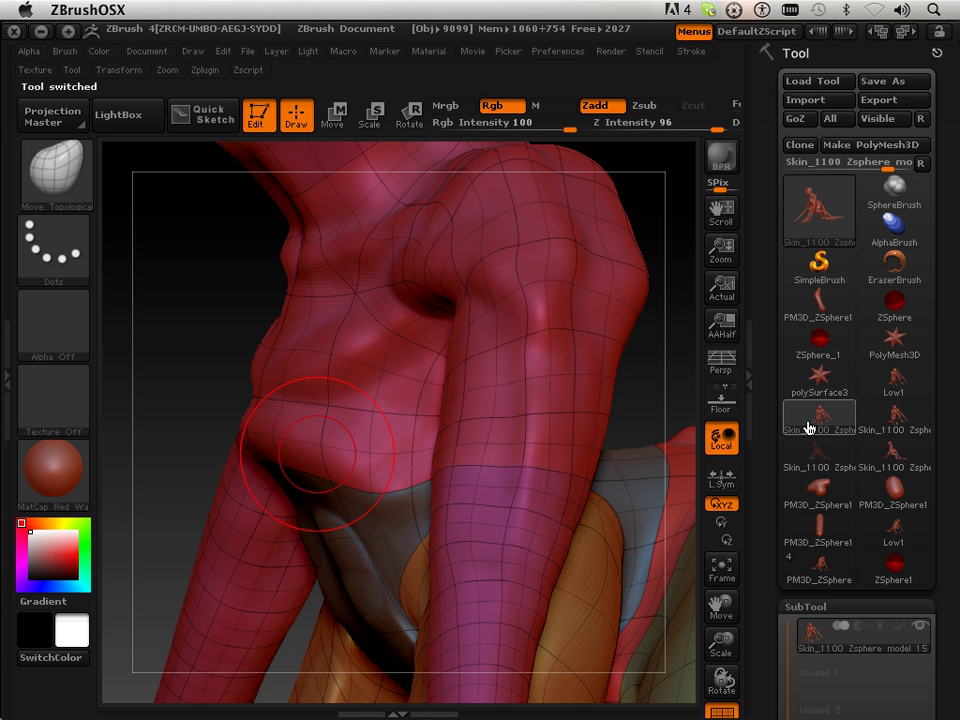
Reset ZBrush with Preferences > Init ZBrush, confirming Yes.
{"action": "left_click", "coordinate": [557, 51]}
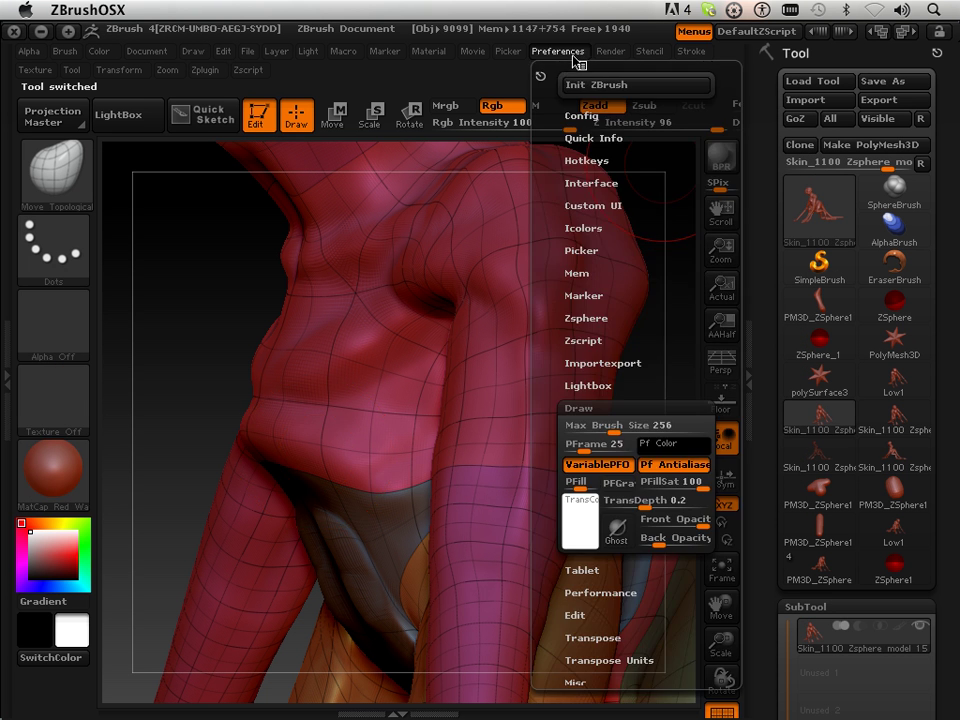
{"action": "left_click", "coordinate": [636, 84]}
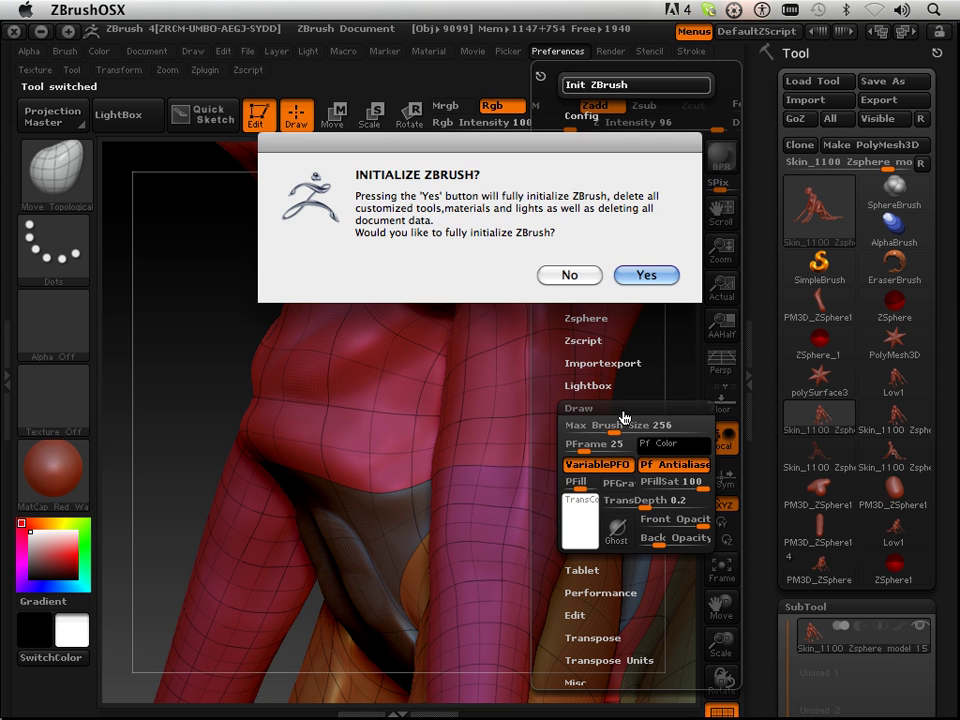
{"action": "left_click", "coordinate": [648, 280]}
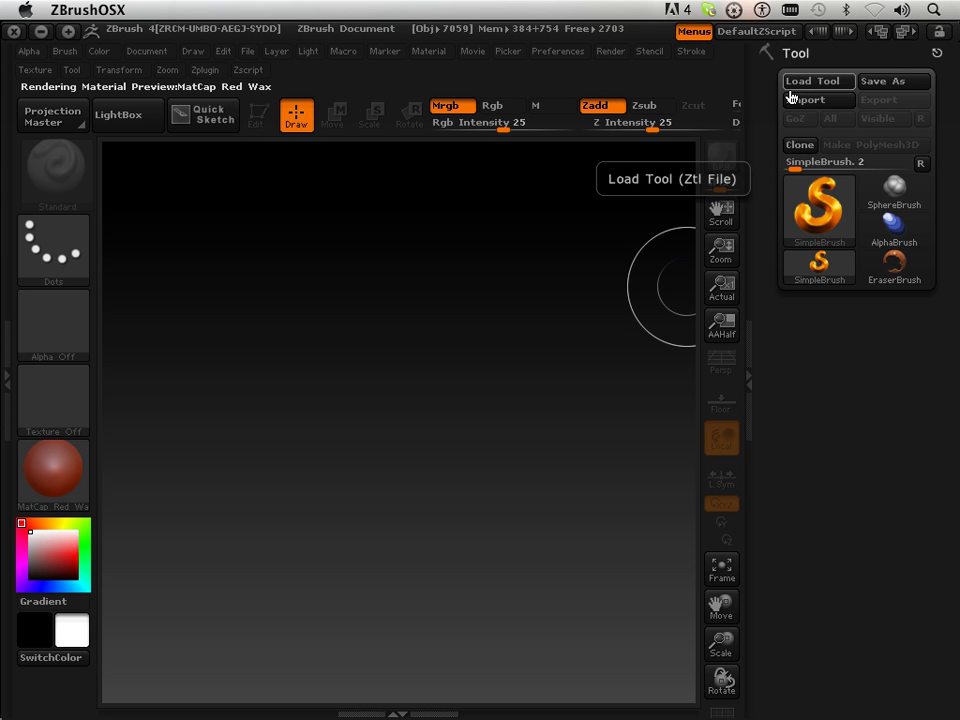
Load Topo 5.ZTL from the 1300 Lesson Files folder.
{"action": "left_click", "coordinate": [588, 172]}
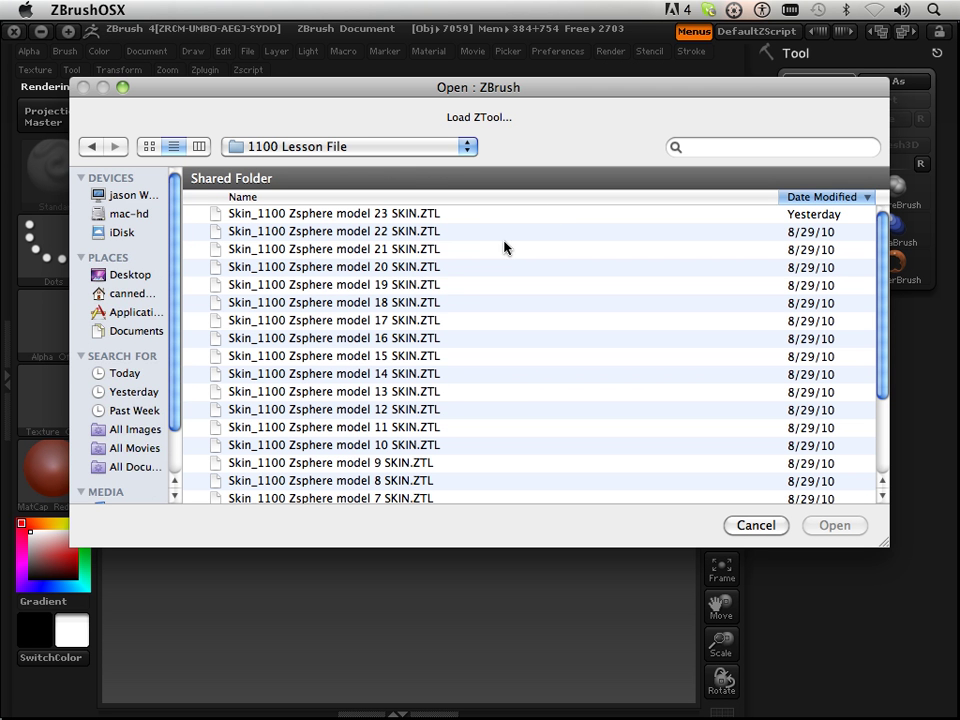
{"action": "left_click", "coordinate": [469, 148]}
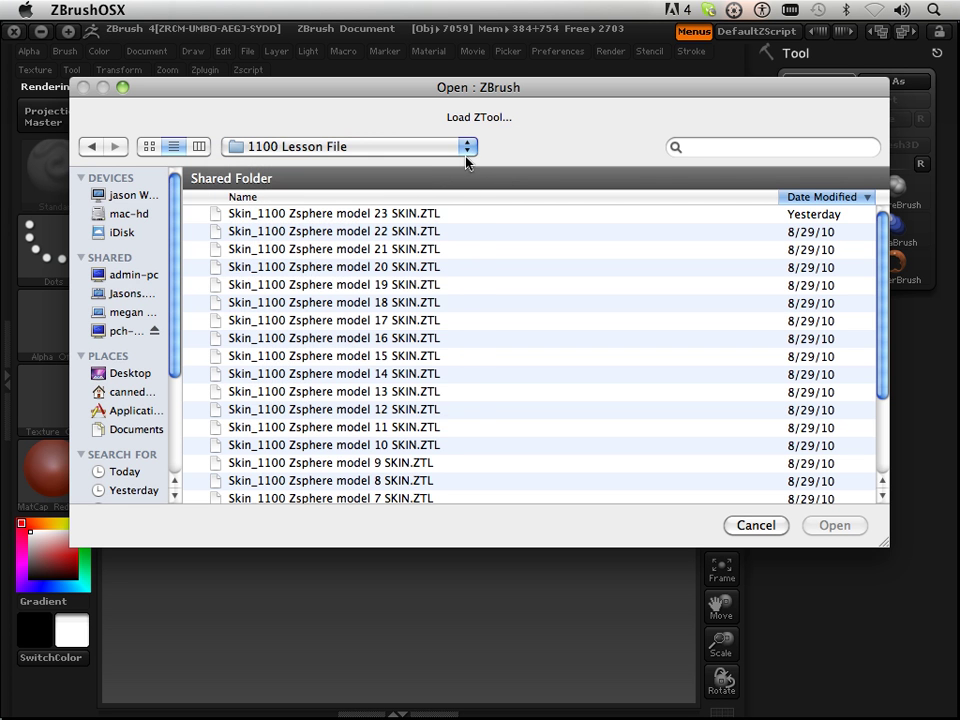
{"action": "left_click", "coordinate": [469, 148]}
{"action": "left_click", "coordinate": [469, 148]}
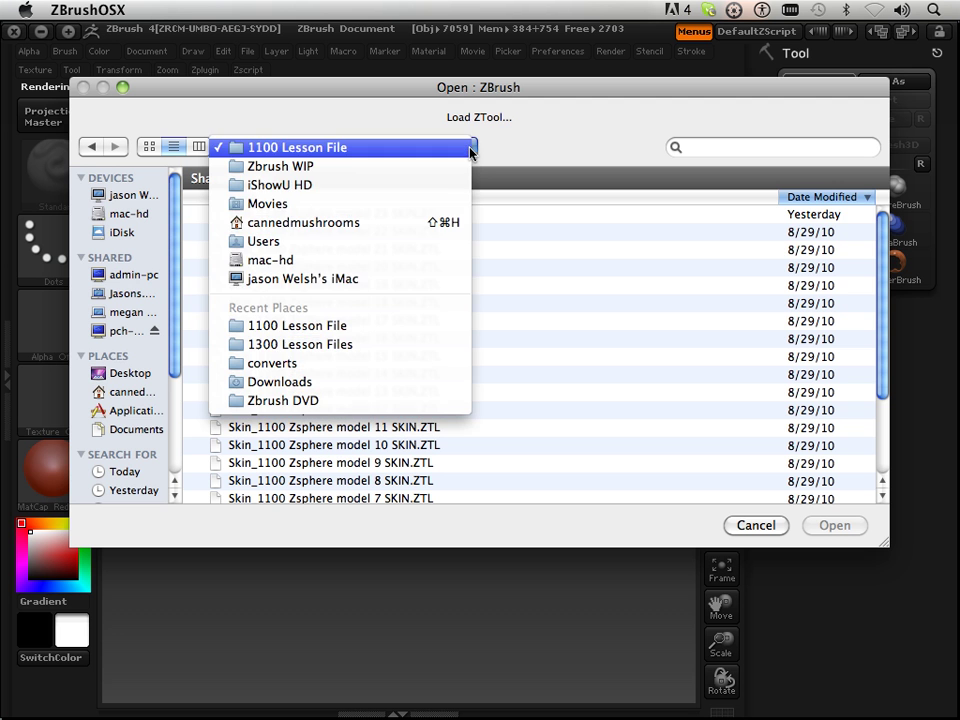
{"action": "left_click", "coordinate": [368, 352]}
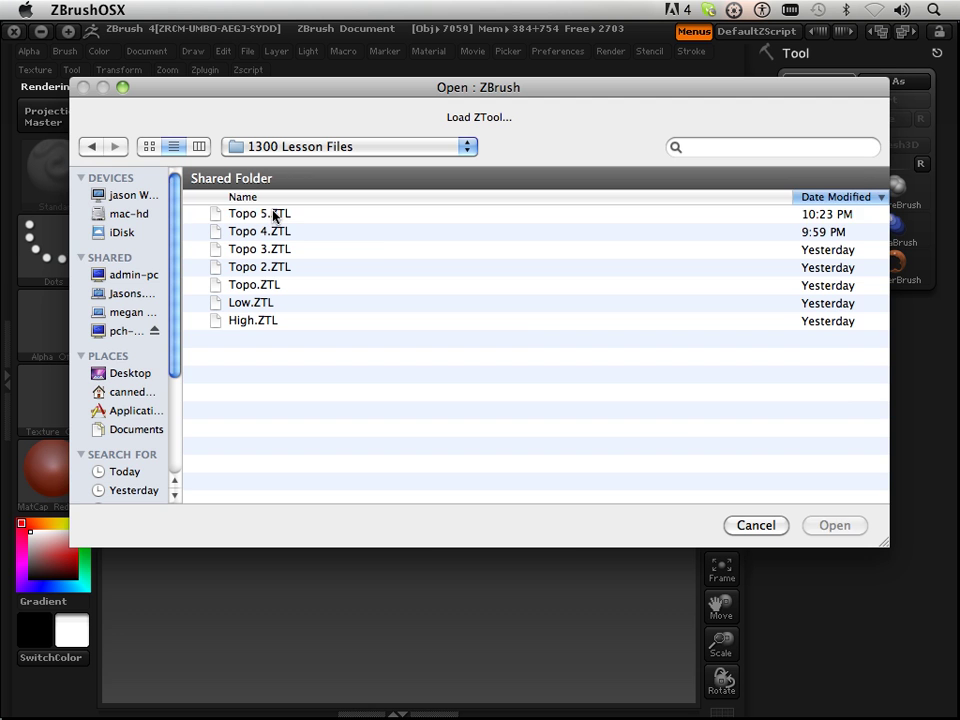
{"action": "left_click", "coordinate": [275, 215]}
{"action": "left_click", "coordinate": [833, 526]}
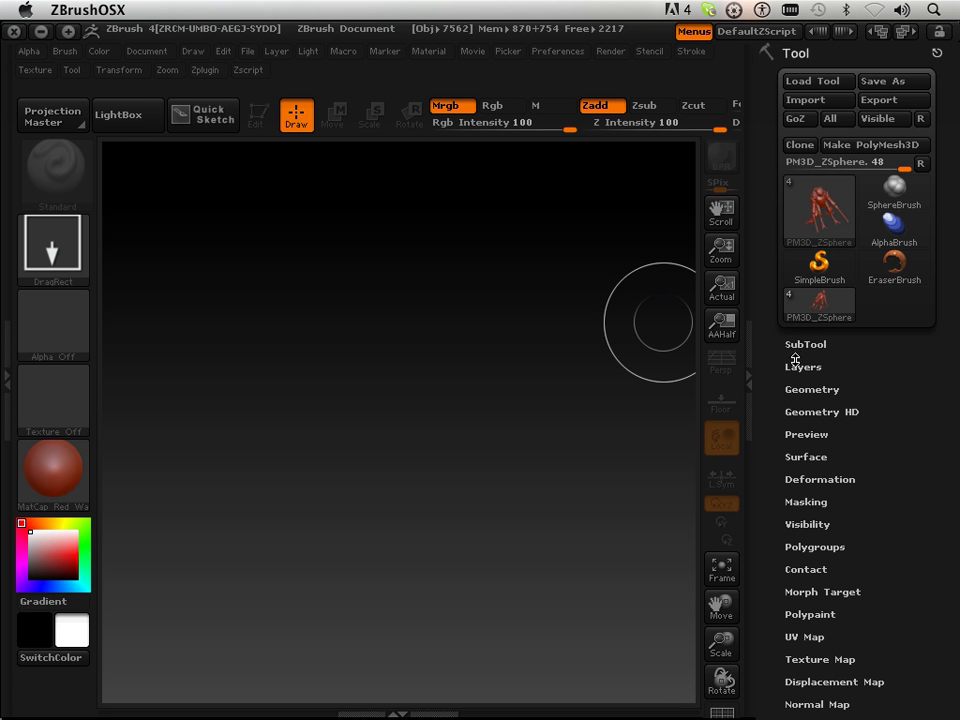
Choose ZSphere from the tool picker to start a new ZSphere tool.
{"action": "left_click", "coordinate": [799, 345]}
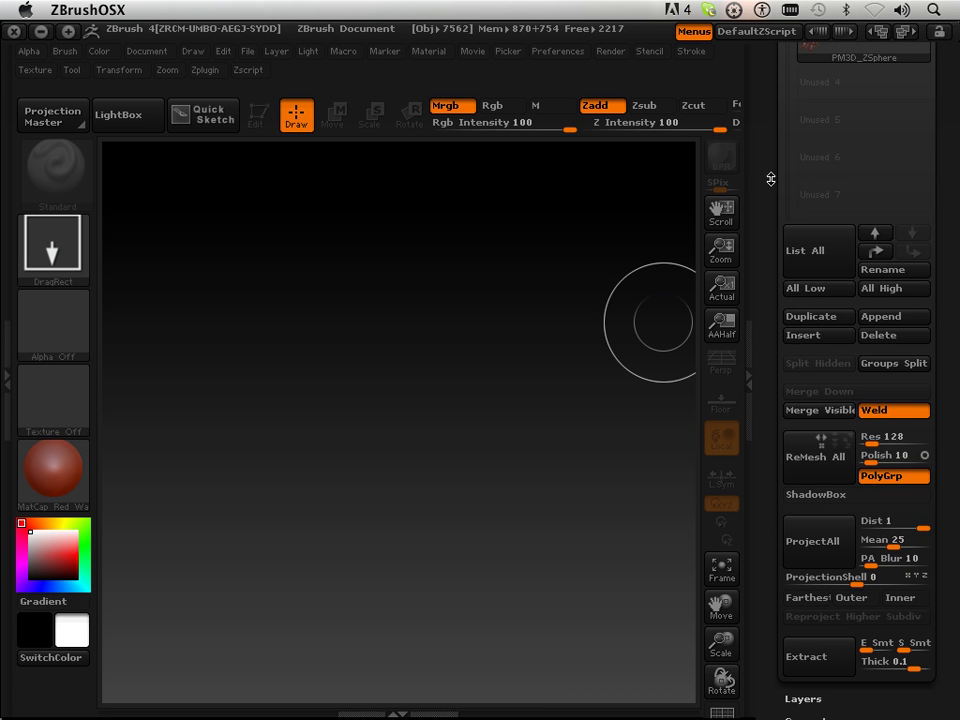
{"action": "mouse_move", "coordinate": [775, 120]}
{"action": "left_mouse_down"}
{"action": "mouse_move", "coordinate": [773, 263]}
{"action": "mouse_move", "coordinate": [775, 170]}
{"action": "left_mouse_up"}
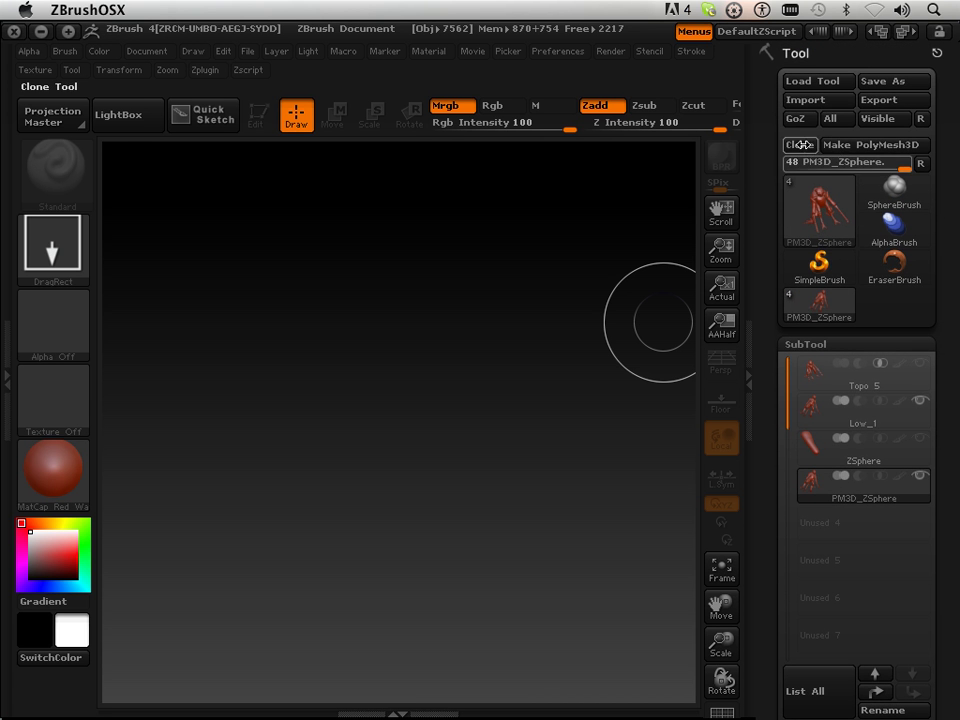
{"action": "left_click", "coordinate": [818, 212]}
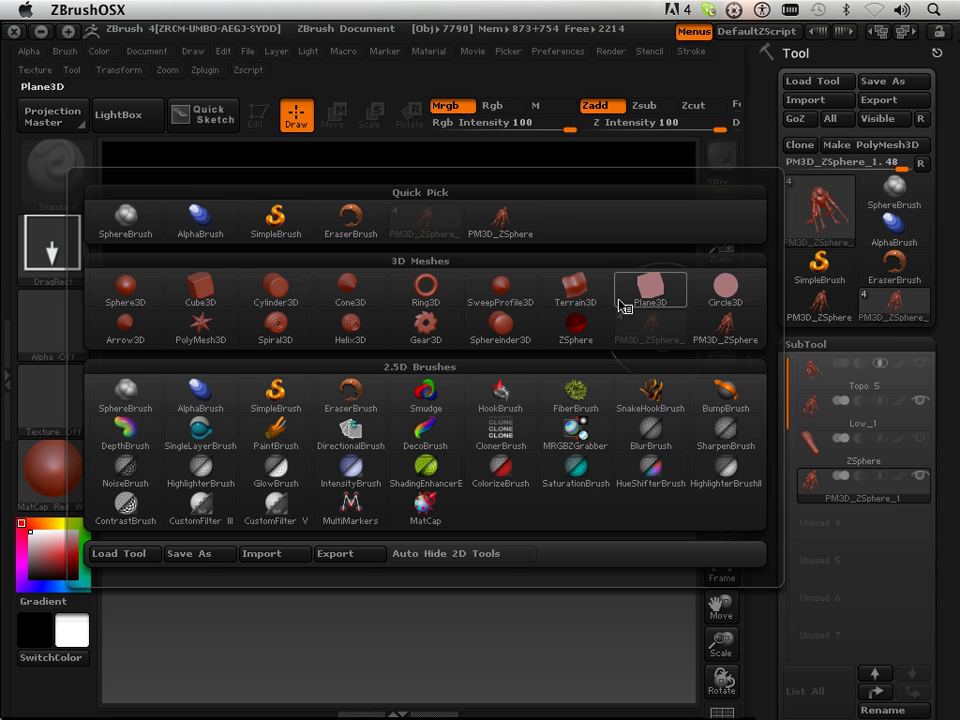
{"action": "left_click", "coordinate": [577, 339]}
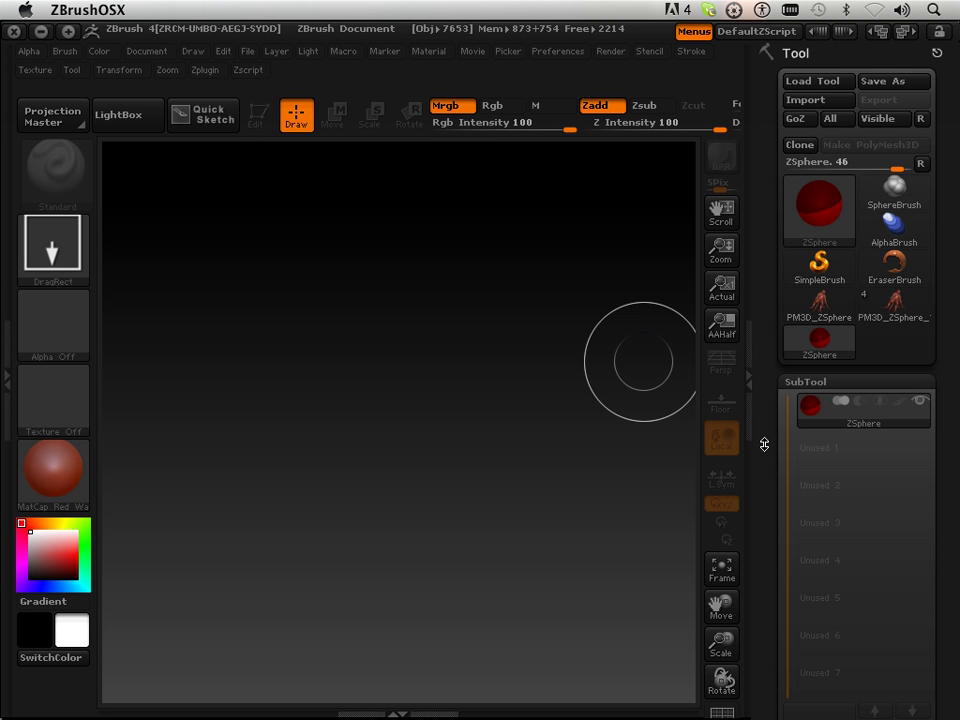
{"action": "left_click_drag", "start_coordinate": [764, 444], "coordinate": [763, 192]}
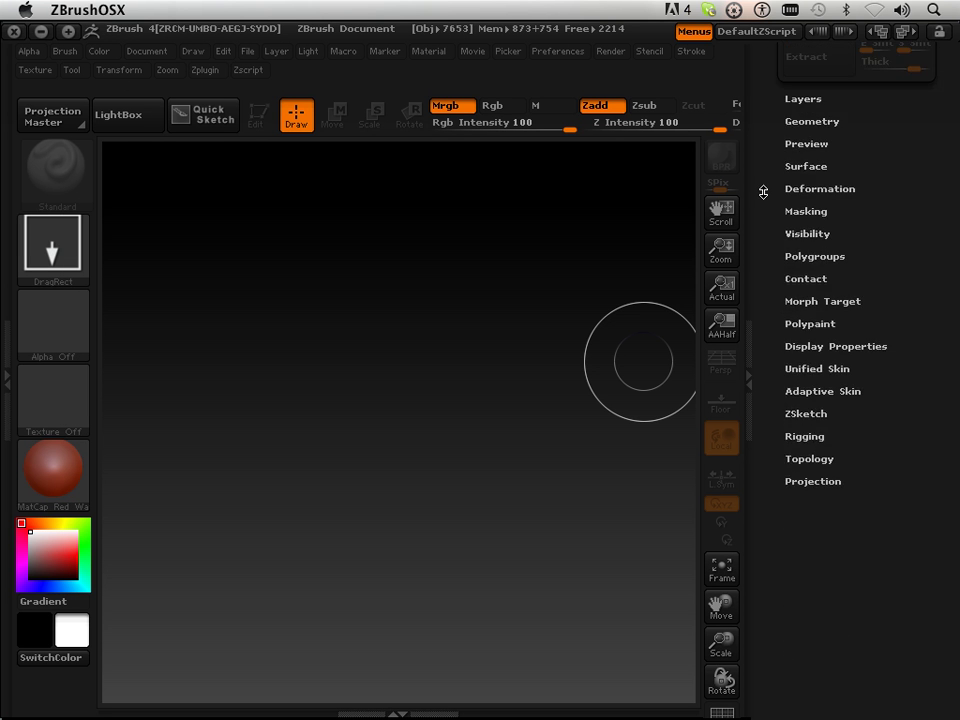
Expand Tool > Rigging and draw a red ZSphere at the canvas centre.
{"action": "left_click", "coordinate": [800, 385]}
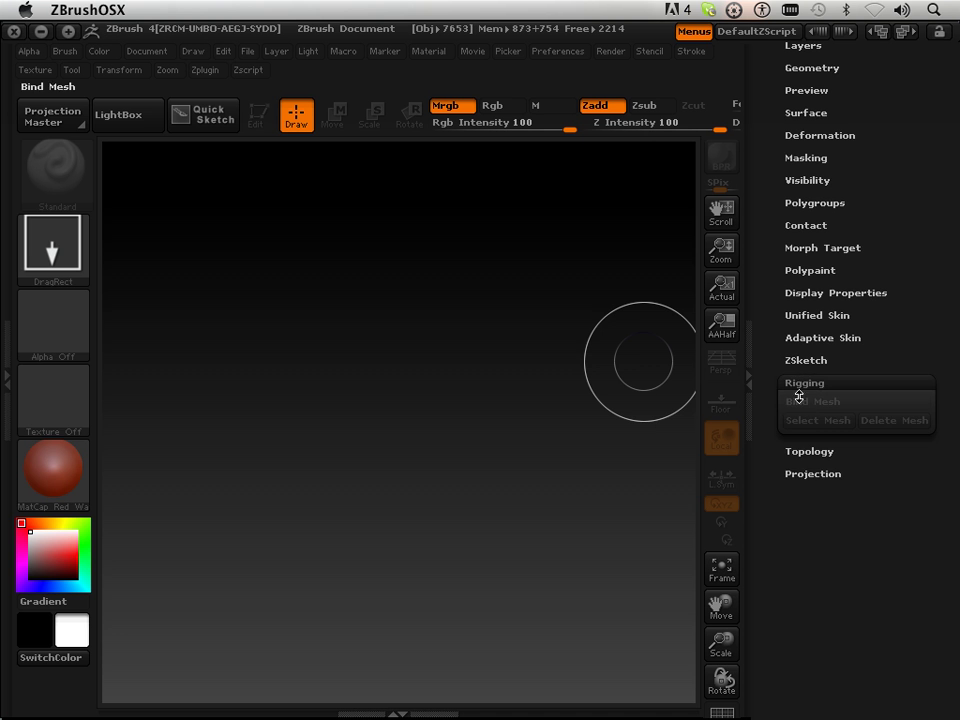
{"action": "left_click_drag", "start_coordinate": [776, 379], "coordinate": [765, 470]}
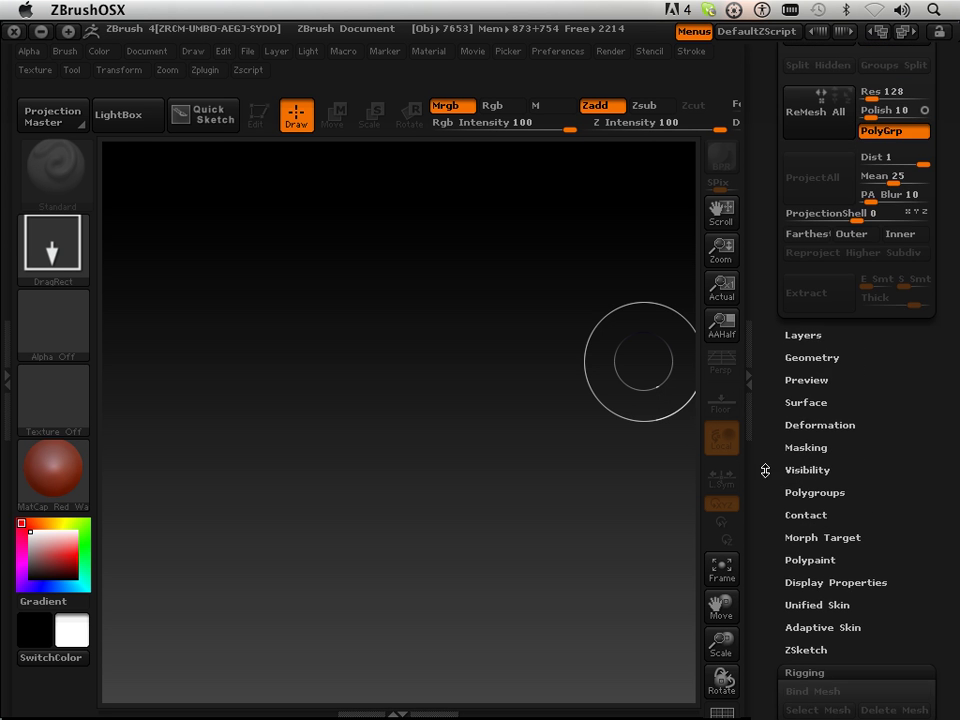
{"action": "left_click_drag", "start_coordinate": [765, 243], "coordinate": [756, 390]}
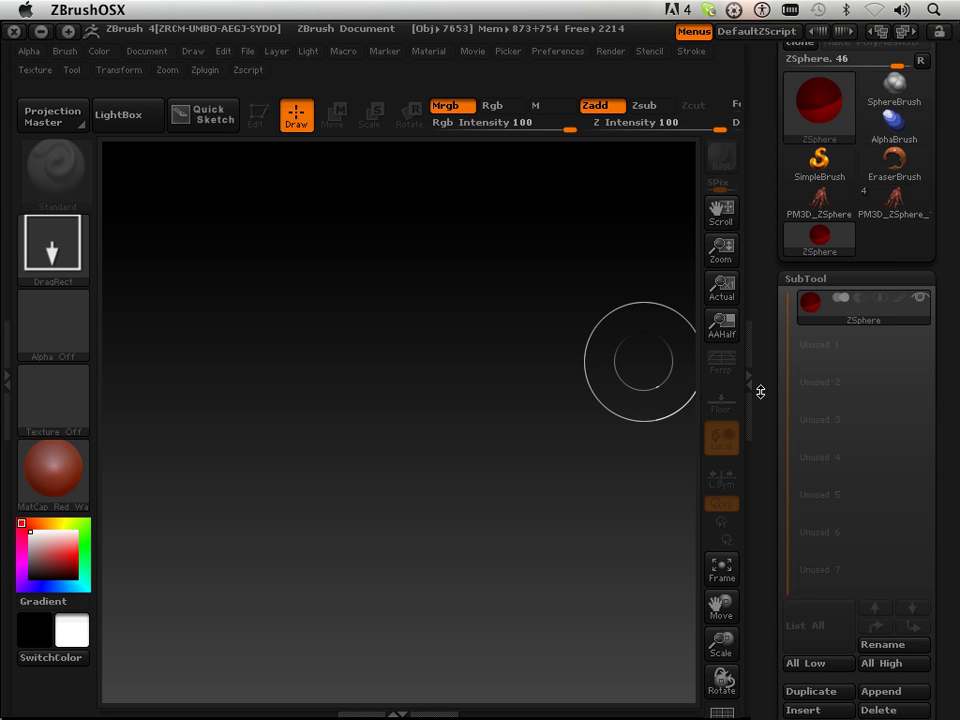
{"action": "left_click_drag", "start_coordinate": [454, 408], "coordinate": [258, 118]}
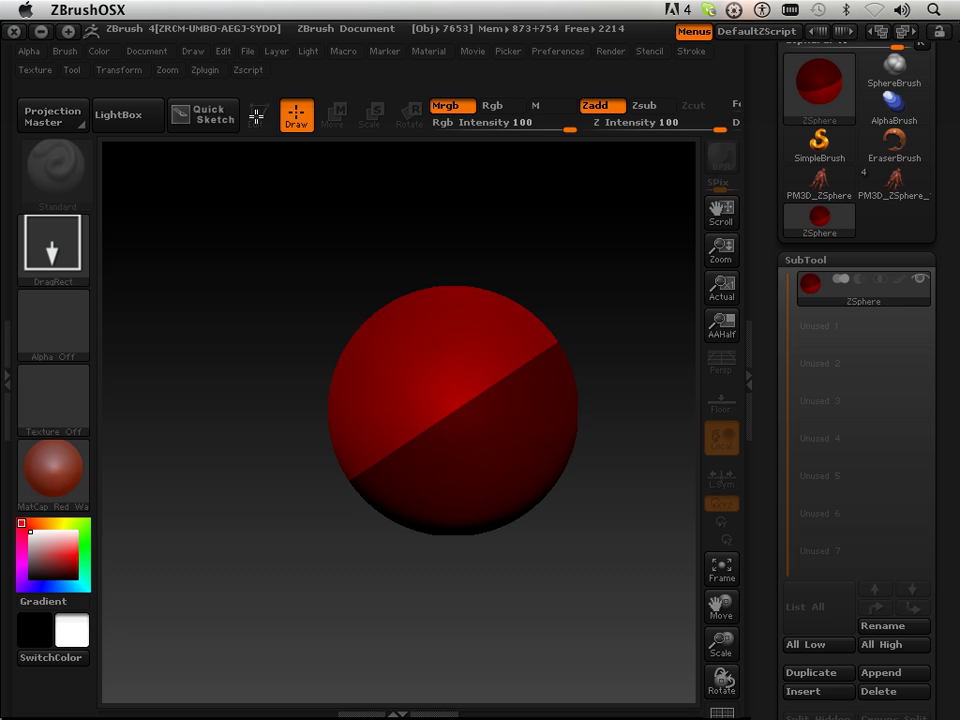
Redraw the ZSphere smaller mid-canvas and switch it into Edit mode as ZSphere_1.
{"action": "left_click_drag", "start_coordinate": [256, 117], "coordinate": [503, 176]}
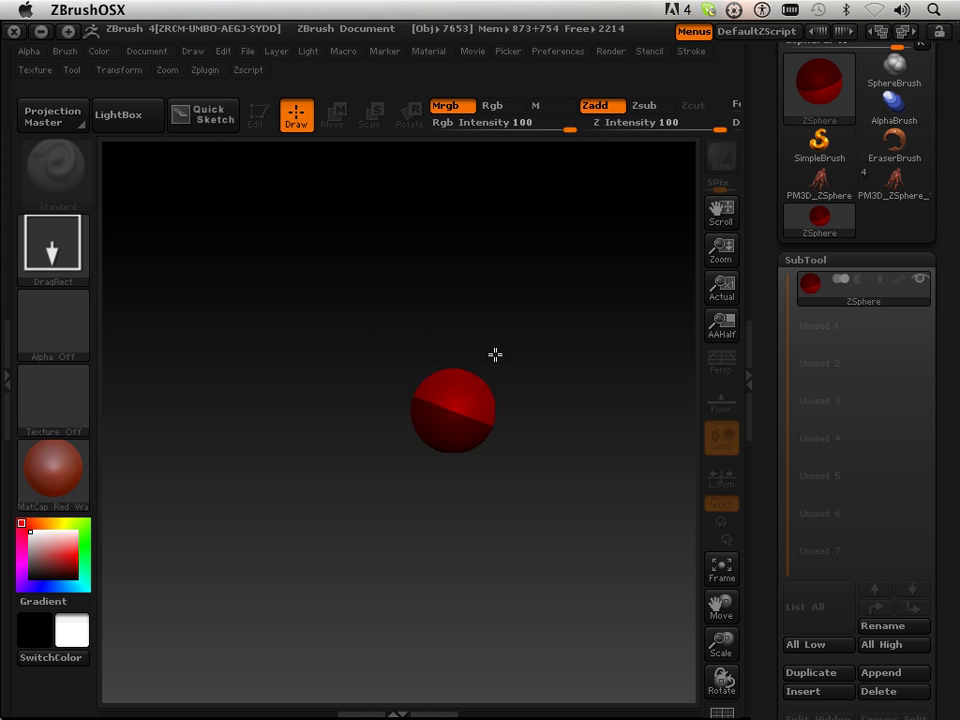
{"action": "left_click_drag", "start_coordinate": [503, 176], "coordinate": [495, 353]}
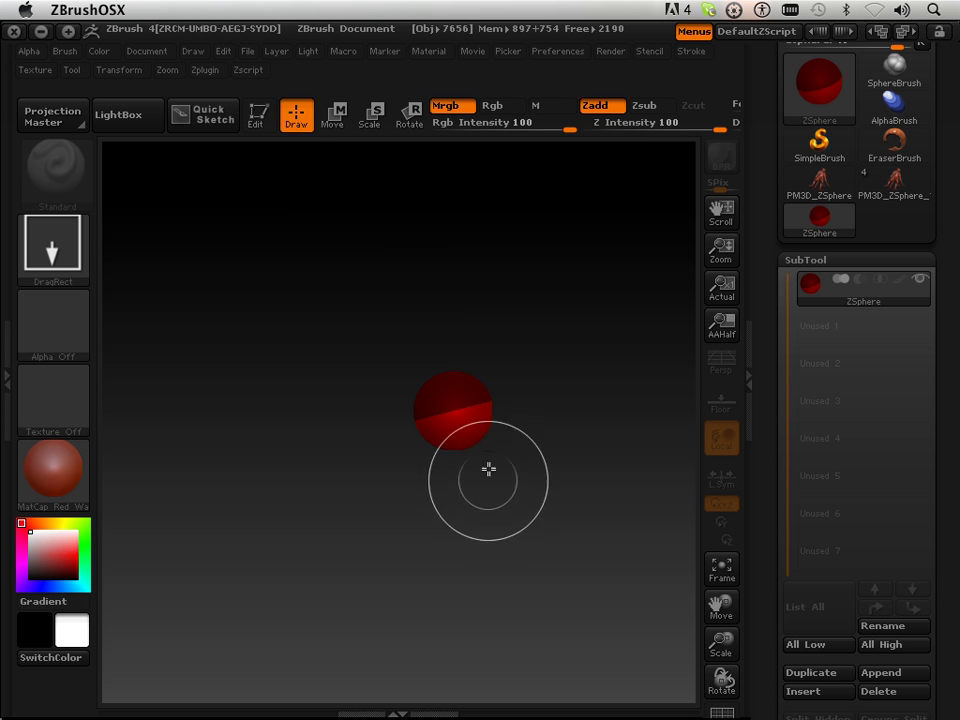
{"action": "left_click", "coordinate": [256, 114]}
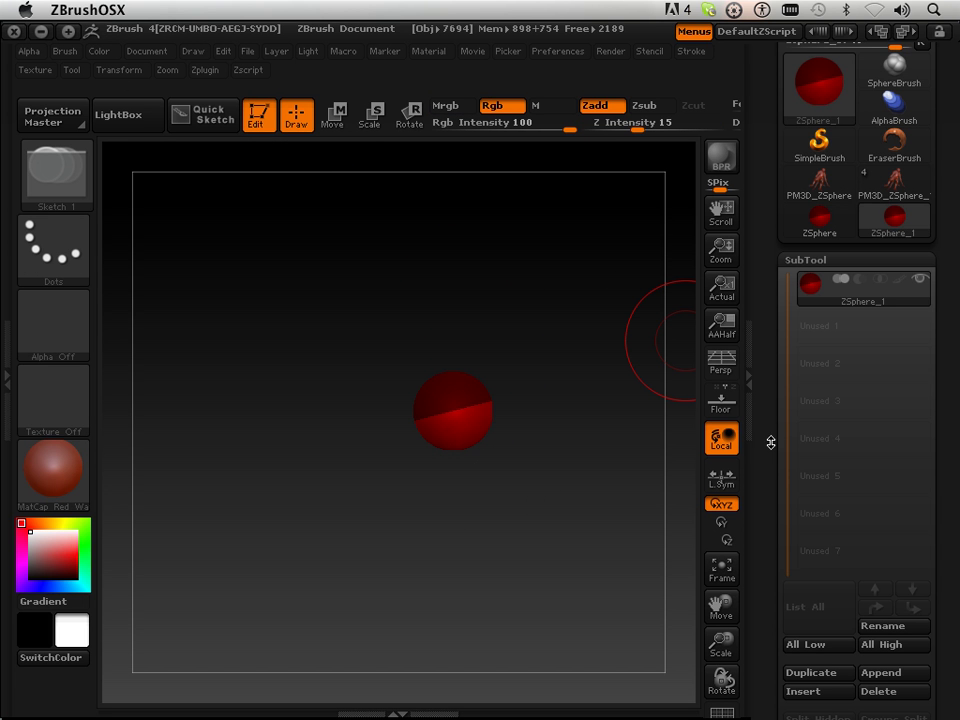
{"action": "left_click_drag", "start_coordinate": [768, 445], "coordinate": [777, 192]}
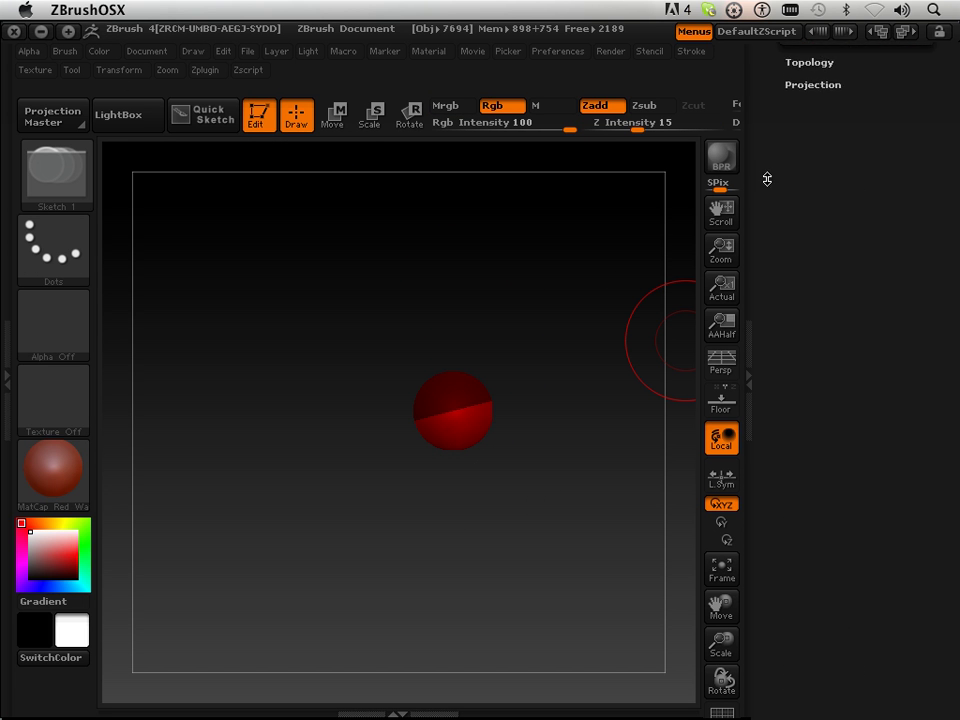
Attach PM3D_ZSphere via Rigging Select Mesh and turn on Topology > Edit Topology.
{"action": "left_click", "coordinate": [806, 190]}
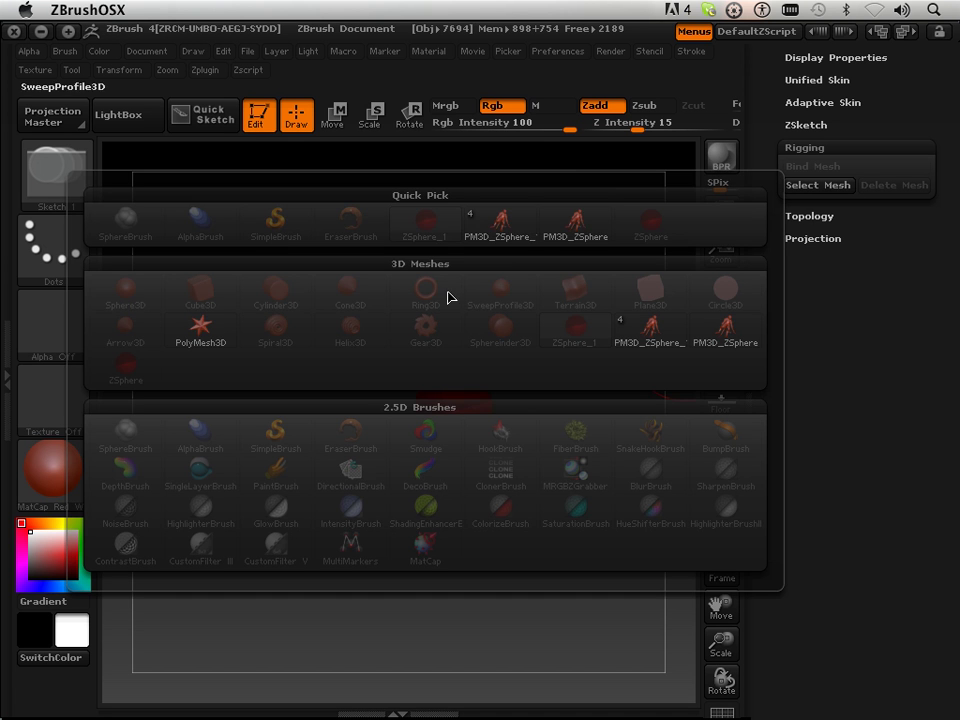
{"action": "left_click", "coordinate": [576, 224]}
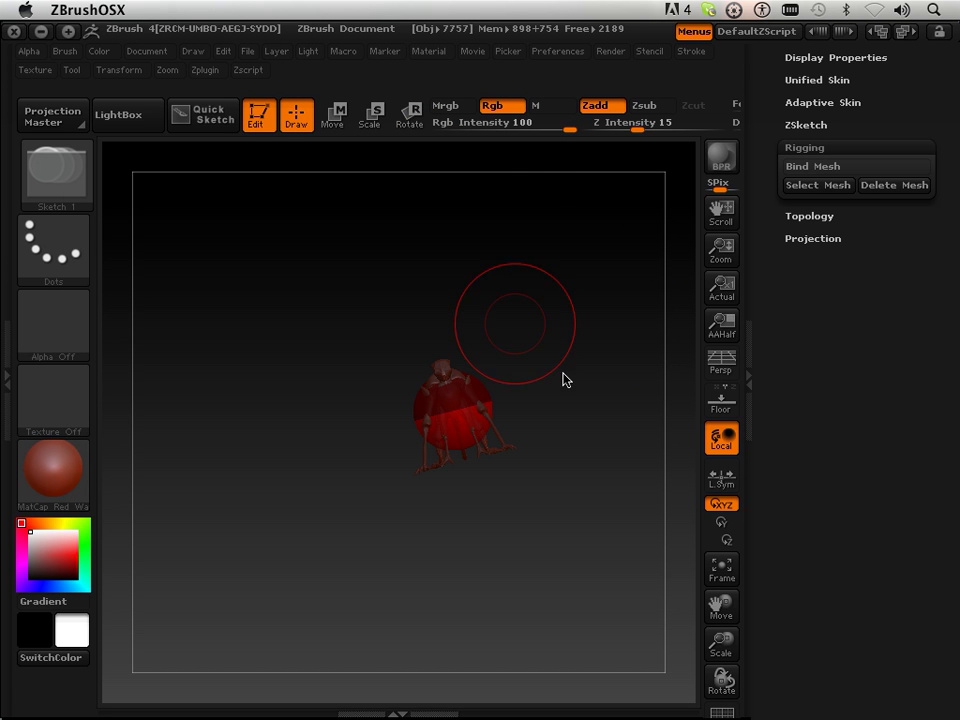
{"action": "left_click", "coordinate": [800, 216]}
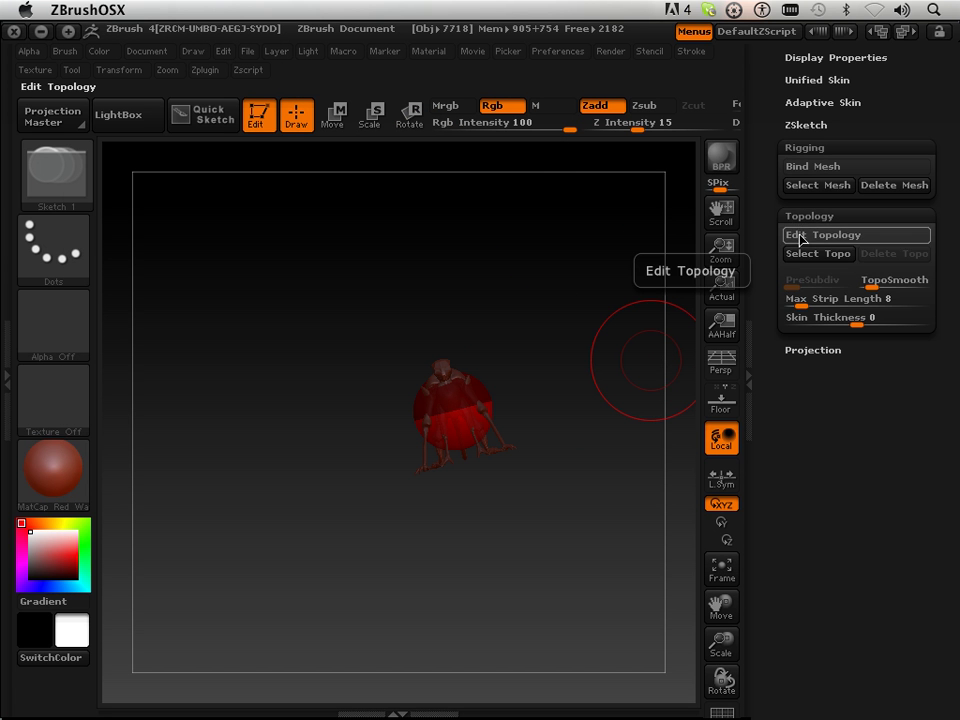
{"action": "left_click", "coordinate": [786, 238]}
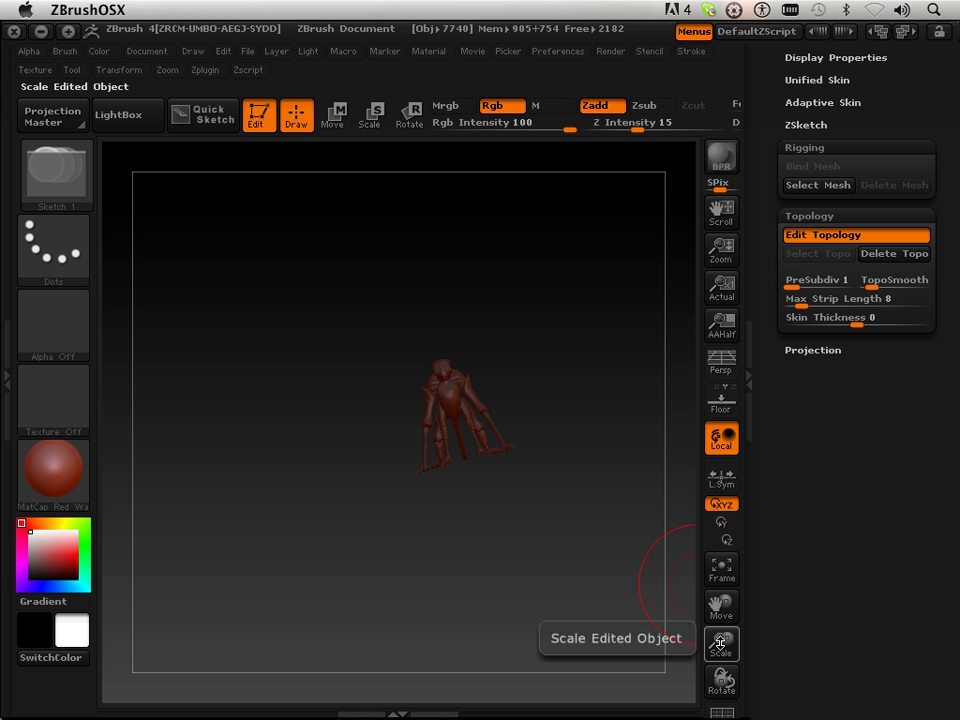
Zoom and rotate the view to frame the creature front-on with its head visible.
{"action": "left_click_drag", "start_coordinate": [719, 668], "coordinate": [708, 672]}
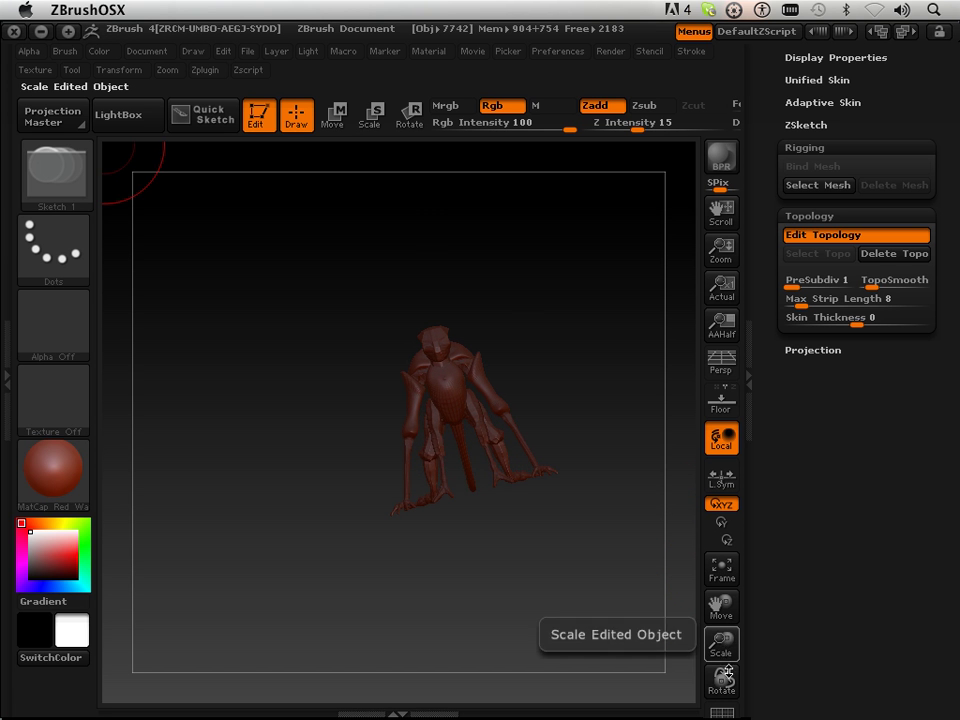
{"action": "left_click_drag", "start_coordinate": [564, 618], "coordinate": [473, 612]}
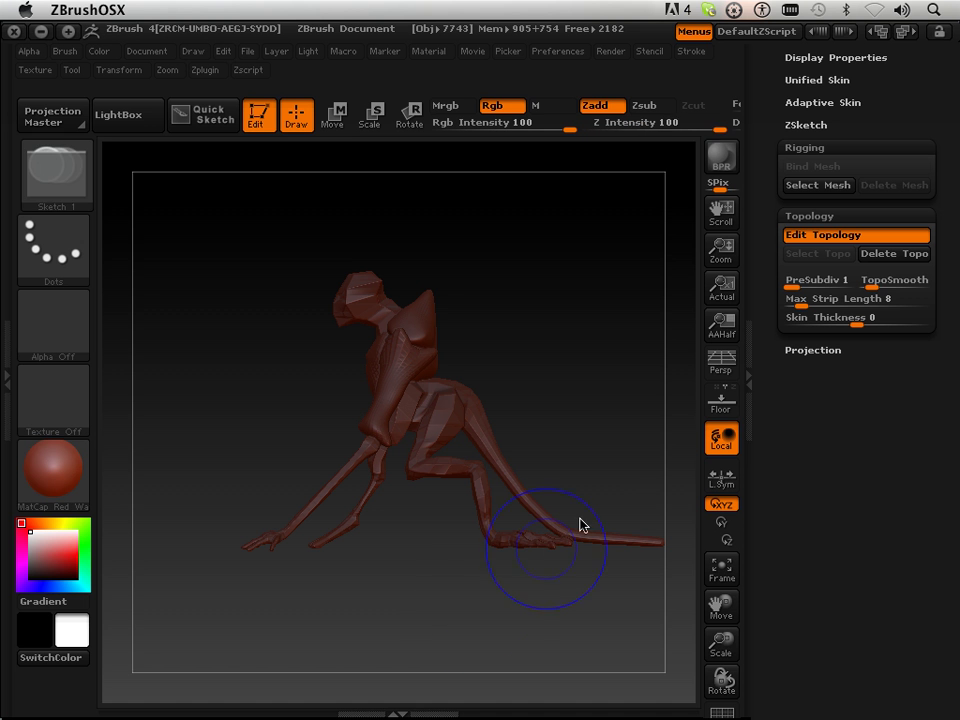
{"action": "left_click_drag", "start_coordinate": [721, 645], "coordinate": [724, 660]}
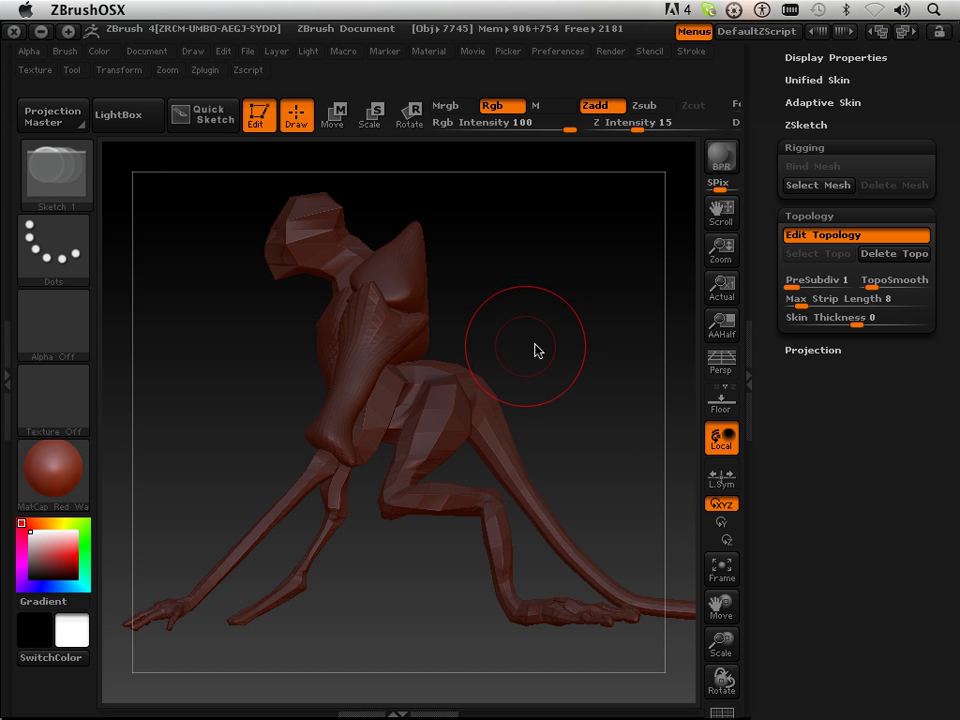
{"action": "mouse_move", "coordinate": [538, 349]}
{"action": "left_mouse_down"}
{"action": "mouse_move", "coordinate": [579, 334]}
{"action": "mouse_move", "coordinate": [608, 347]}
{"action": "mouse_move", "coordinate": [621, 373]}
{"action": "left_mouse_up"}
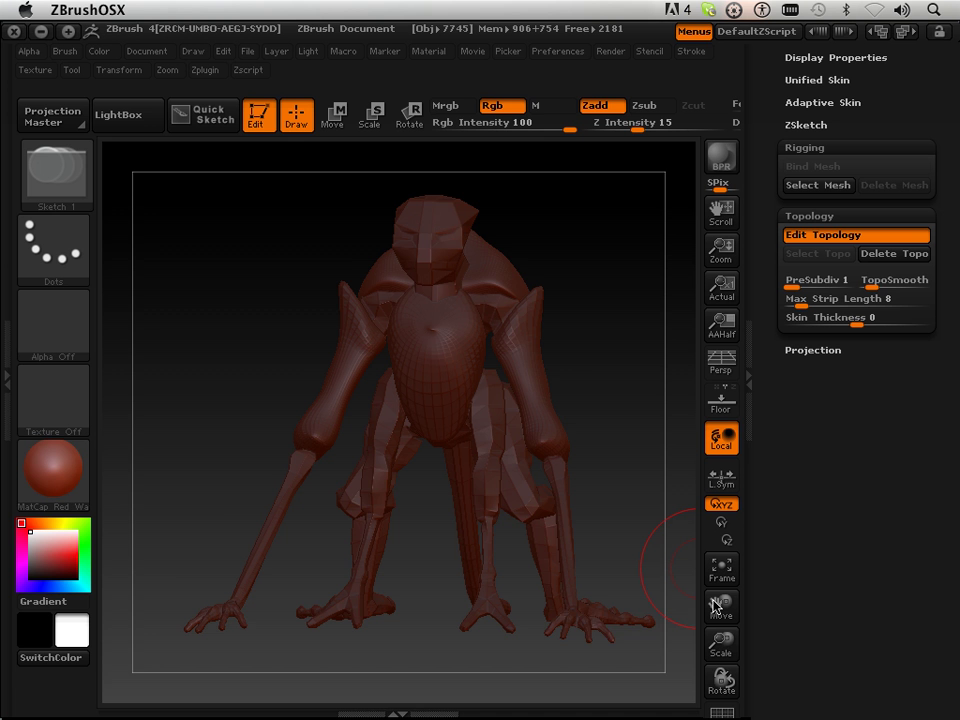
{"action": "left_click_drag", "start_coordinate": [723, 645], "coordinate": [725, 662]}
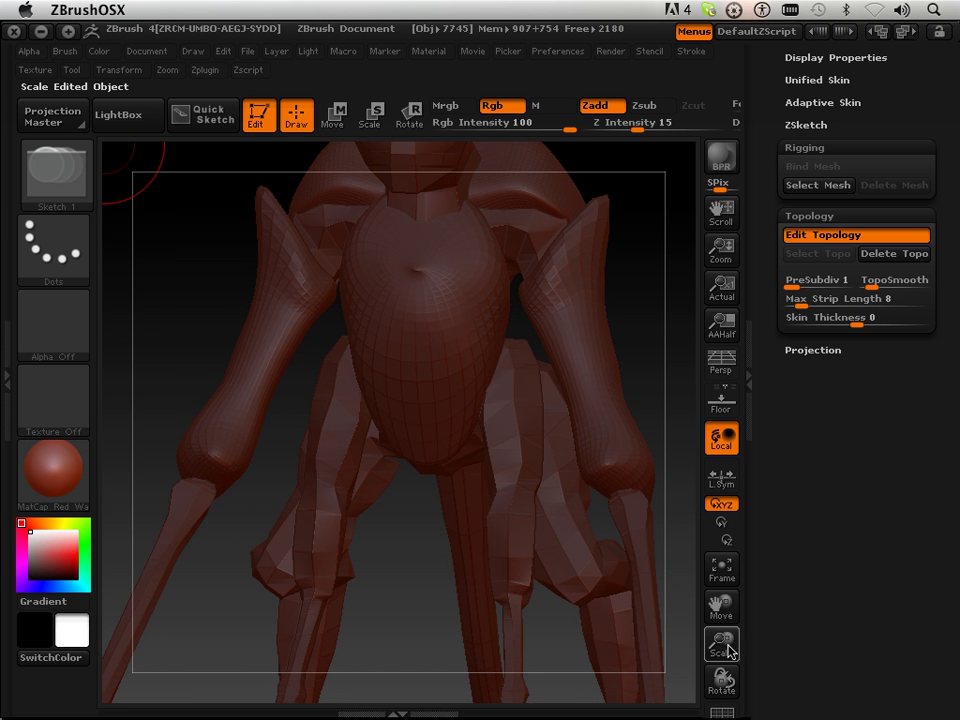
{"action": "left_click_drag", "start_coordinate": [717, 605], "coordinate": [720, 712]}
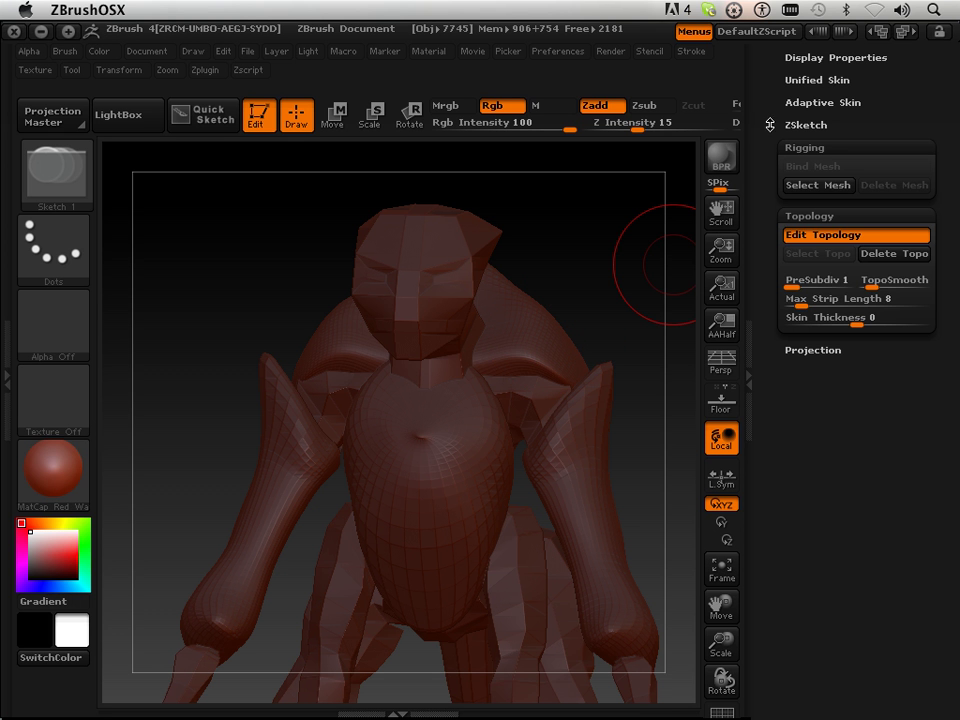
{"action": "left_click_drag", "start_coordinate": [786, 141], "coordinate": [772, 321]}
{"action": "left_click_drag", "start_coordinate": [775, 167], "coordinate": [780, 420]}
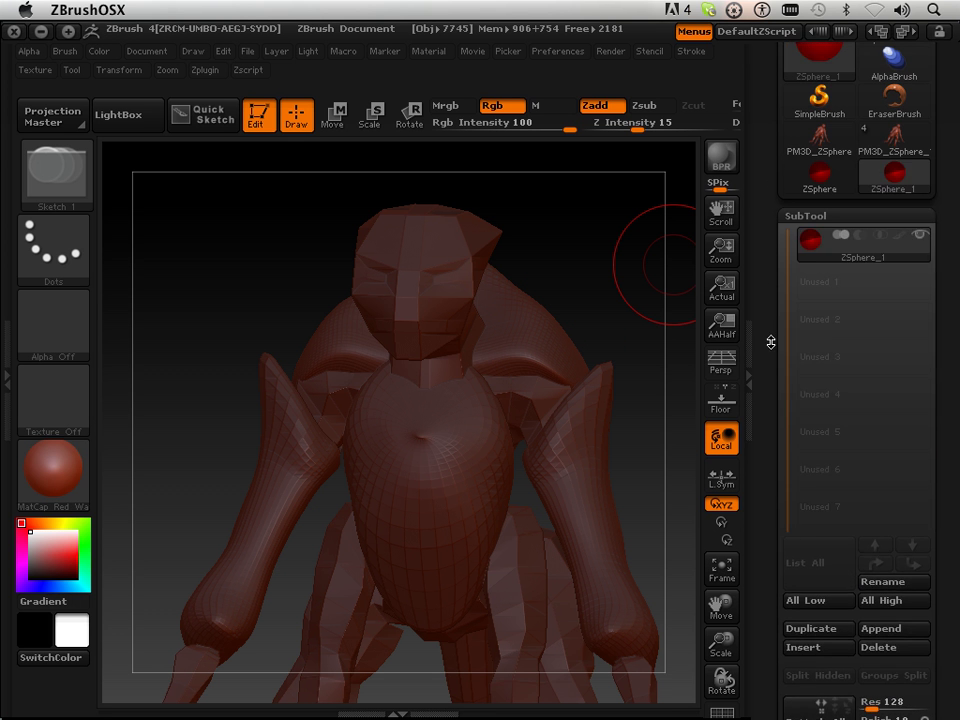
Save the tool as Topo 6 in 1300 Lesson Files, then re-enable Edit Topology.
{"action": "left_click", "coordinate": [656, 166]}
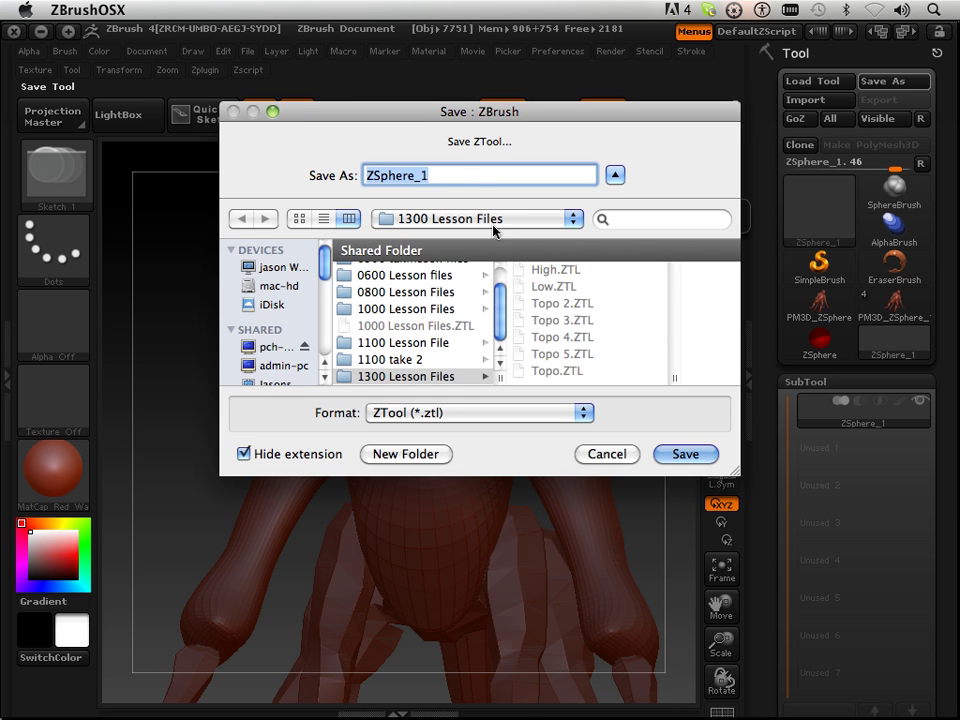
{"action": "left_click", "coordinate": [572, 354]}
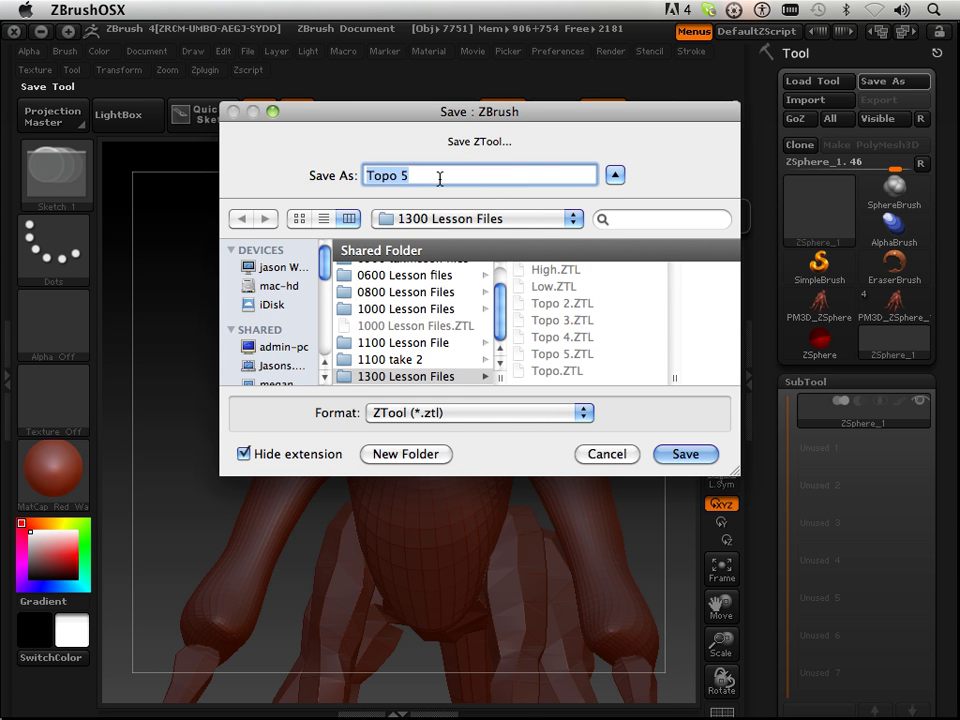
{"action": "left_click", "coordinate": [439, 179]}
{"action": "key", "text": "BackSpace"}
{"action": "type", "text": "6"}
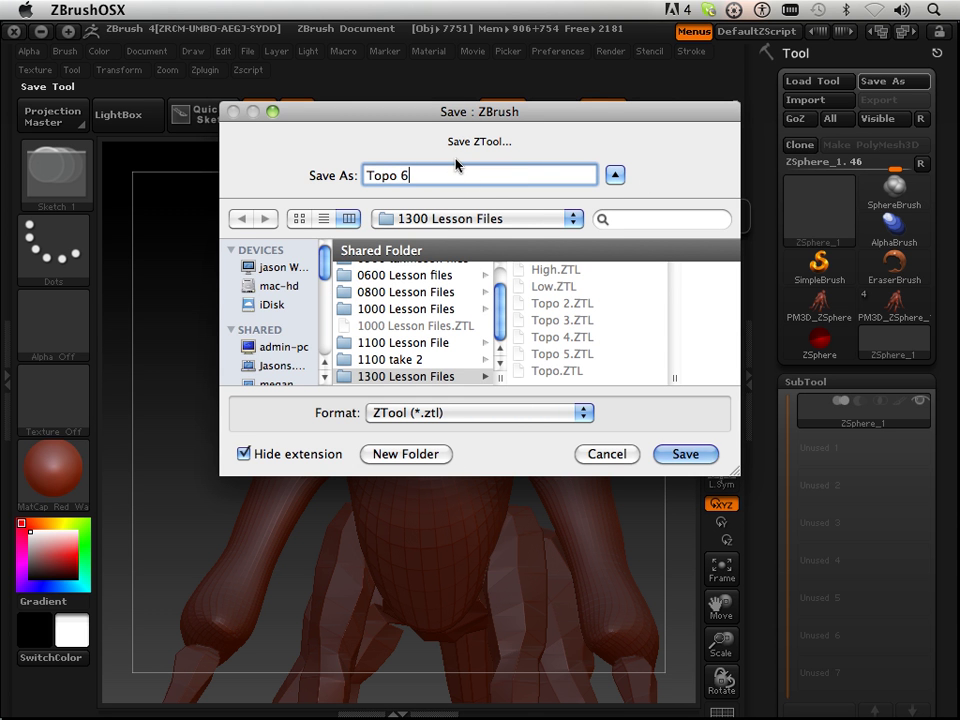
{"action": "key", "text": "Return"}
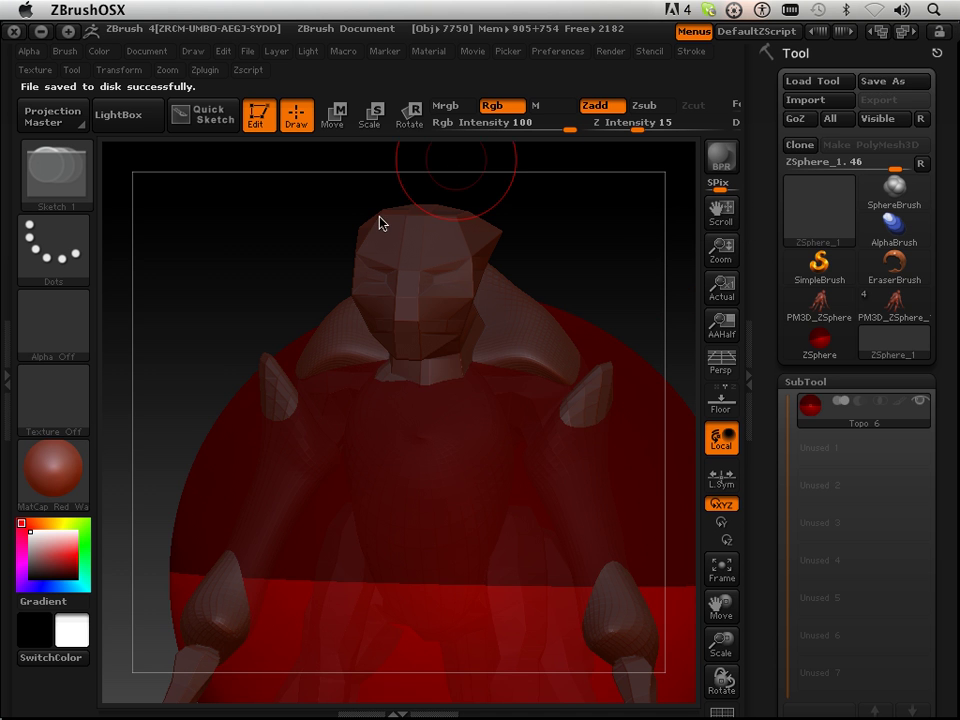
{"action": "left_click_drag", "start_coordinate": [758, 553], "coordinate": [757, 309]}
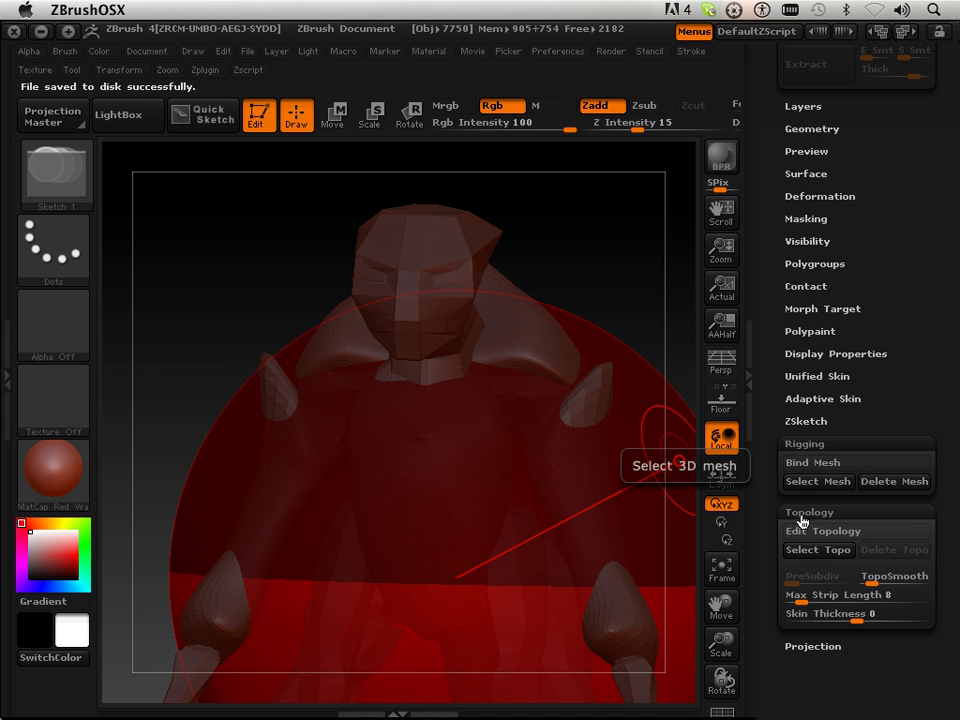
{"action": "left_click", "coordinate": [795, 538]}
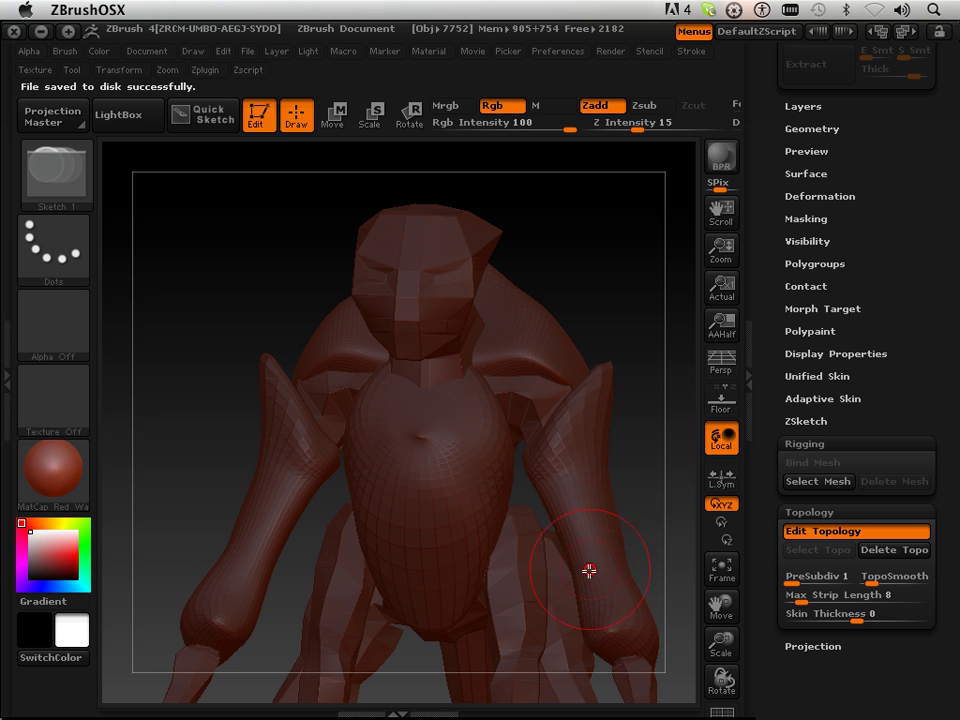